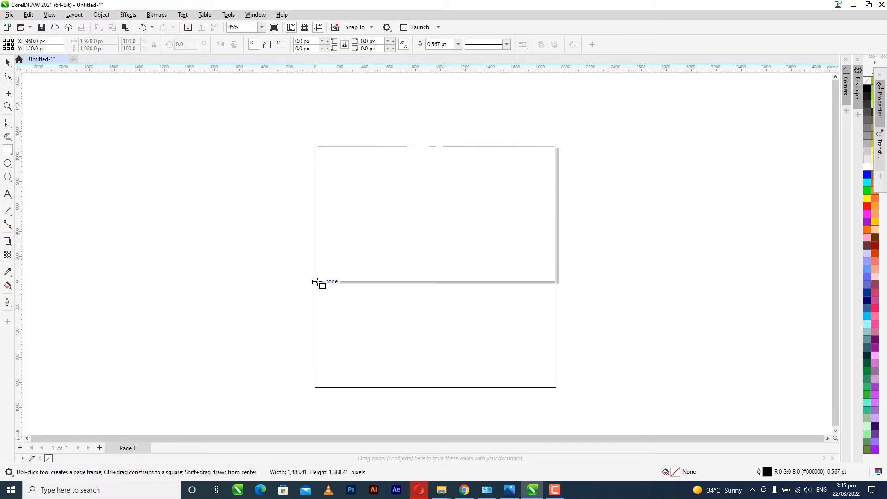
# Make the rectangle match the full 1920 × 1080 px page and select it
pyautogui.click(8, 60)
pyautogui.hotkey('shift', 'F2')
pyautogui.scroll(-1, 434, 219)
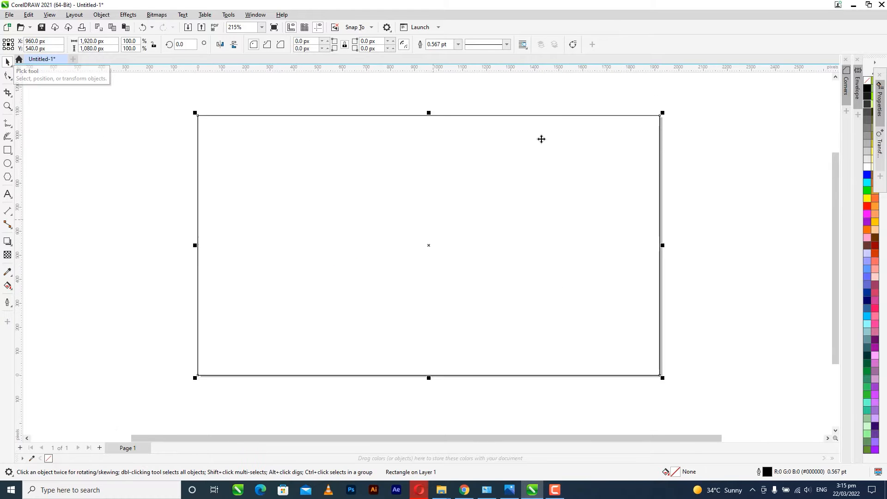
# Bring the group photo from File Explorer into the document
pyautogui.click(497, 391)
pyautogui.click(441, 490)
pyautogui.click(738, 445)
pyautogui.moveTo(411, 298); pyautogui.dragTo(157, 213)
pyautogui.scroll(-5, 444, 214)
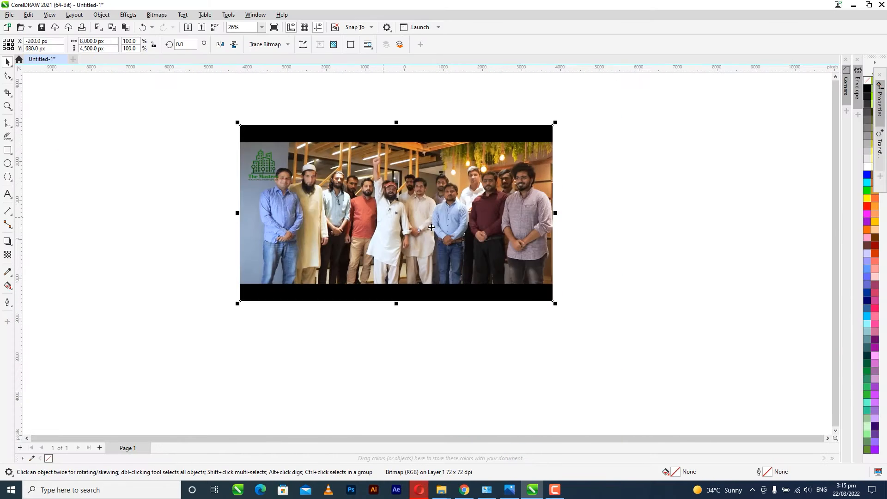
# Place the group photo inside the page-sized rectangle as a PowerClip and open its contents for editing
pyautogui.moveTo(384, 217); pyautogui.dragTo(697, 262)
pyautogui.hotkey('ctrl', '1')
pyautogui.click(446, 211)
pyautogui.doubleClick(458, 224)
pyautogui.scroll(1, 457, 224)
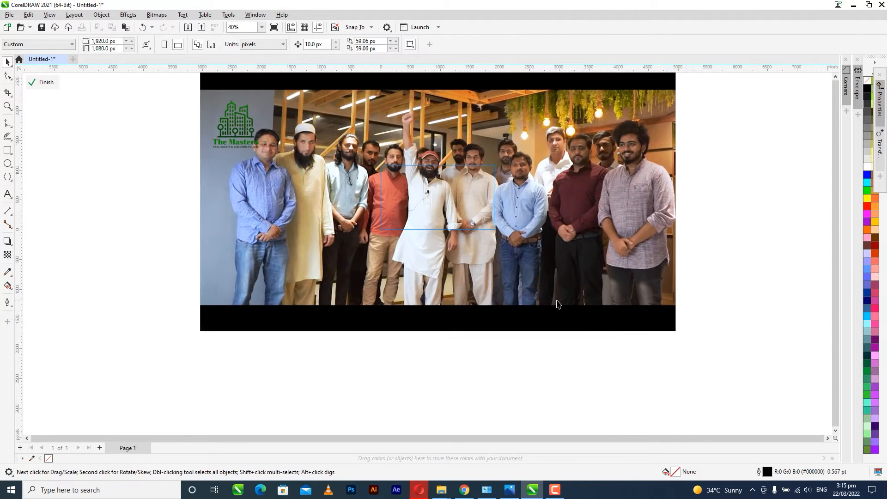
# Scale the photo to 24%, 1920 × 1080 px, to fill the page frame, and finish editing the PowerClip
pyautogui.moveTo(678, 335); pyautogui.dragTo(498, 299)
pyautogui.scroll(8, 447, 224)
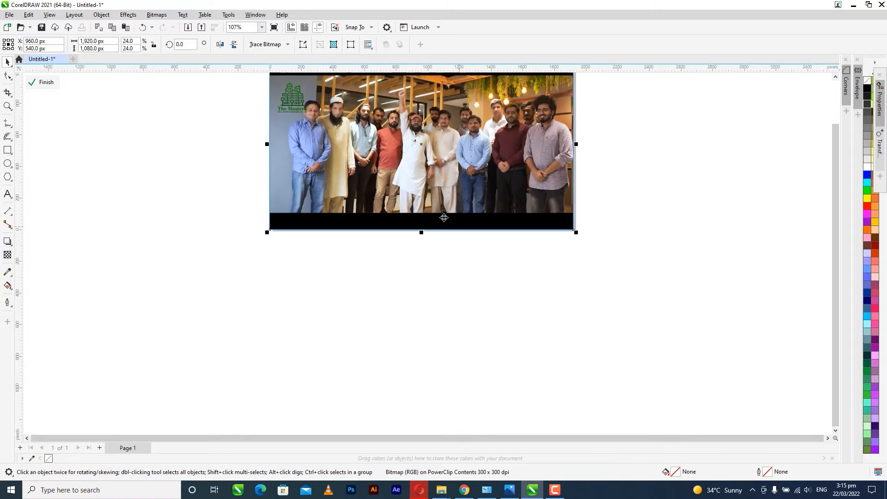
pyautogui.scroll(-5, 476, 296)
pyautogui.keyDown('ctrl'); pyautogui.click(476, 300); pyautogui.keyUp('ctrl')
pyautogui.click(481, 317)
pyautogui.scroll(6, 478, 192)
# Reopen the PowerClip contents and open the photo in the Image Adjustment Lab
pyautogui.keyDown('ctrl'); pyautogui.click(449, 177); pyautogui.keyUp('ctrl')
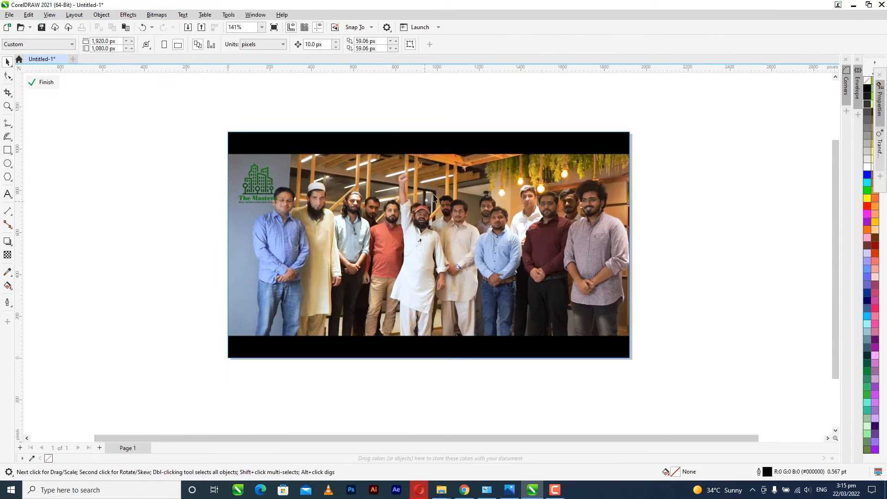
pyautogui.scroll(-2, 449, 177)
pyautogui.click(443, 221)
pyautogui.click(128, 14)
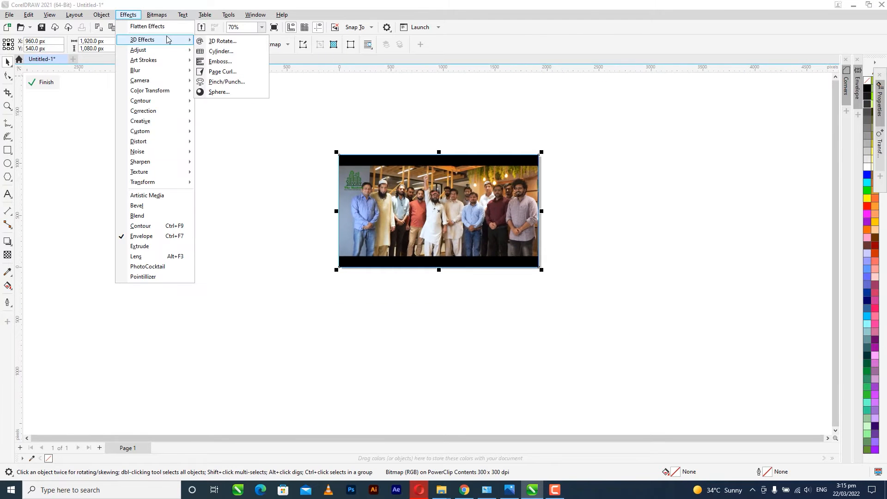
pyautogui.moveTo(182, 50)
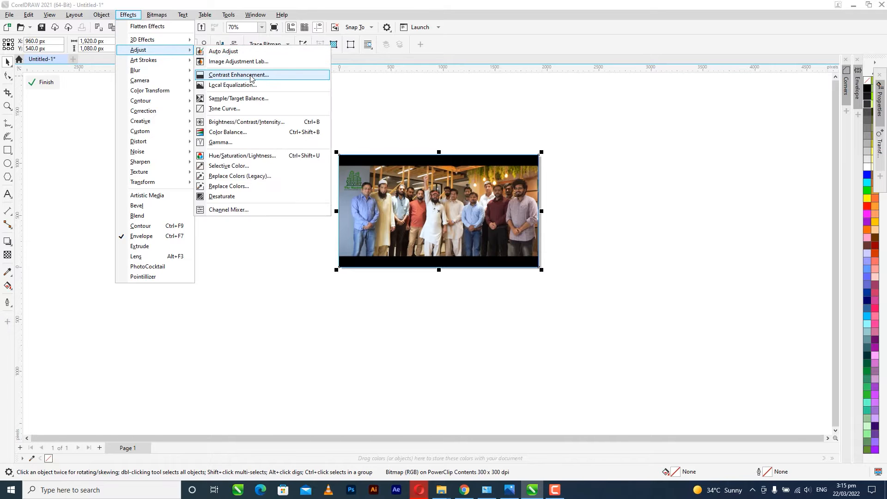
pyautogui.click(251, 61)
# Place the Image Adjustment Lab dialog beside the photo and reset all its adjustments
pyautogui.moveTo(538, 95); pyautogui.dragTo(223, 103)
pyautogui.scroll(2, 291, 172)
pyautogui.scroll(-1, 427, 254)
pyautogui.rightClick(584, 258)
pyautogui.click(660, 302)
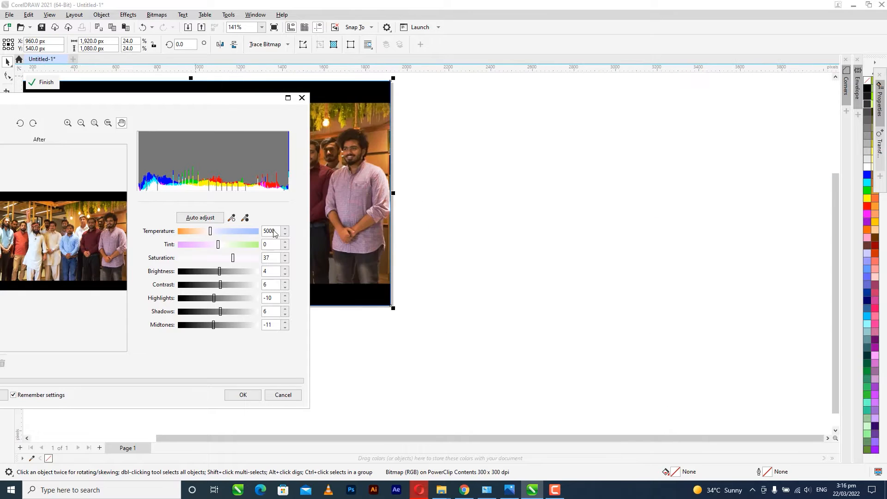
pyautogui.moveTo(370, 191); pyautogui.dragTo(746, 192)
pyautogui.moveTo(164, 101); pyautogui.dragTo(214, 89)
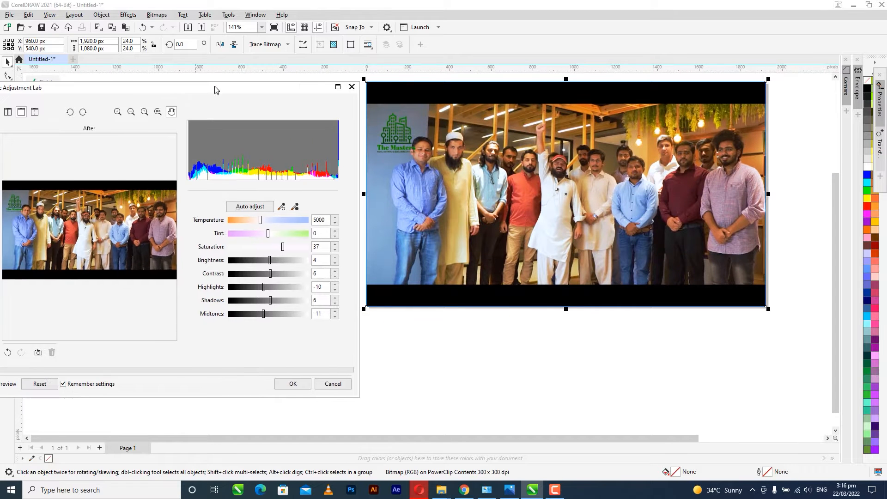
pyautogui.click(40, 384)
# Apply saturation 14, brightness 18, highlights -14, shadows -4 and midtones 9 to the photo
pyautogui.moveTo(267, 247); pyautogui.dragTo(274, 248)
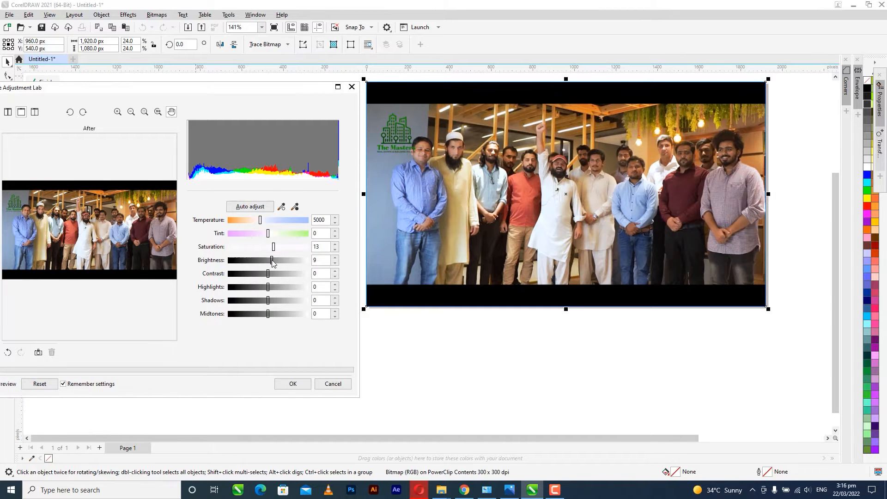
pyautogui.click(276, 260)
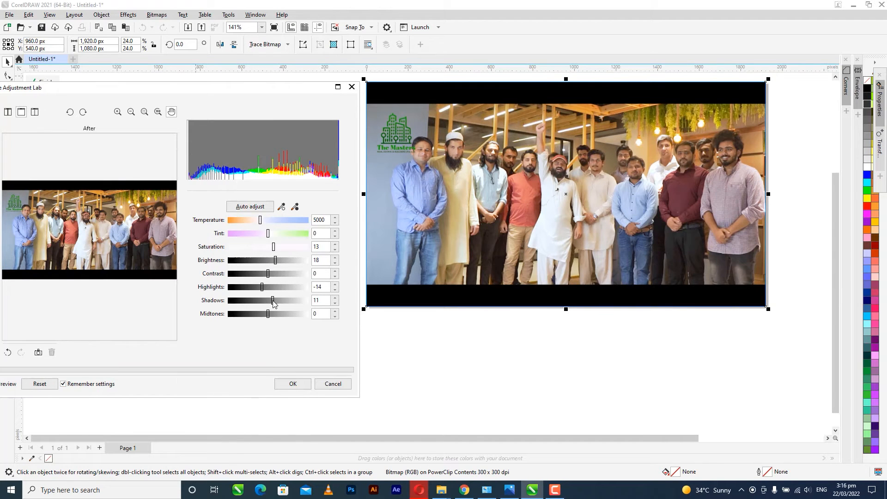
pyautogui.click(272, 314)
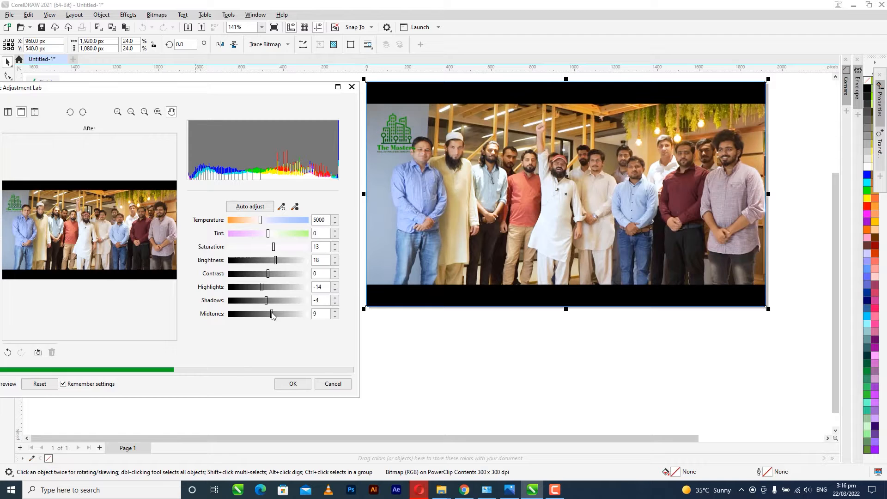
pyautogui.moveTo(273, 248); pyautogui.dragTo(275, 249)
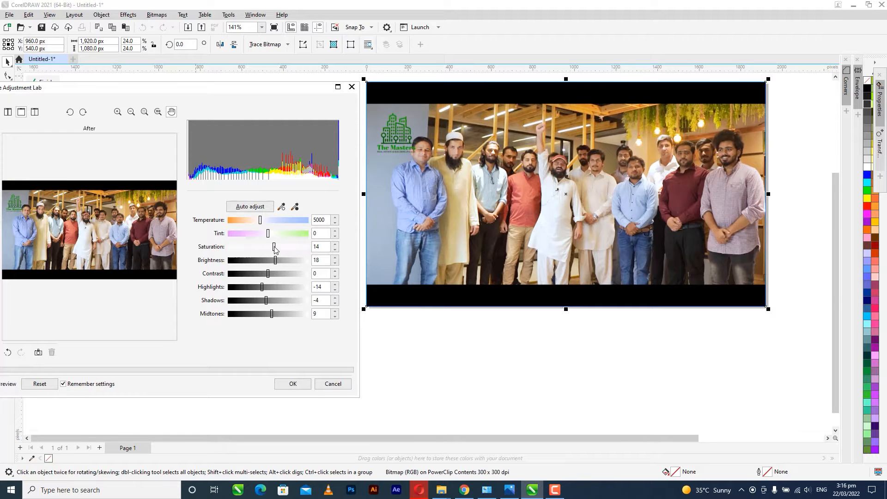
pyautogui.click(293, 384)
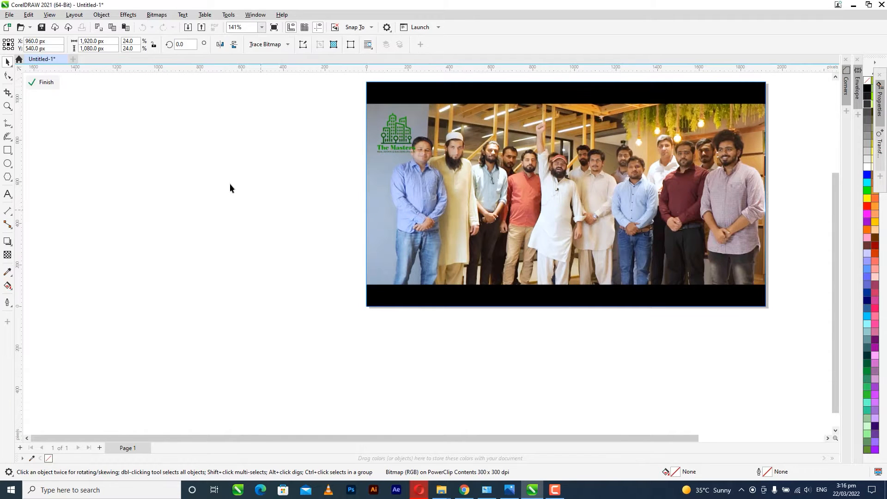
# Finish editing the PowerClip and remove the page frame's outline
pyautogui.keyDown('ctrl'); pyautogui.click(226, 182); pyautogui.keyUp('ctrl')
pyautogui.scroll(-2, 224, 202)
pyautogui.rightClick(866, 81)
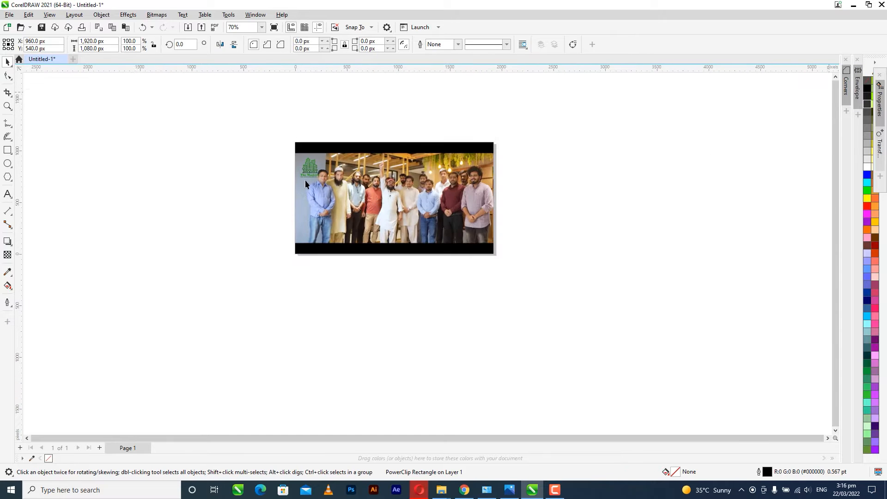
pyautogui.scroll(5, 305, 179)
pyautogui.scroll(4, 467, 148)
pyautogui.scroll(-5, 369, 142)
pyautogui.press('Escape')
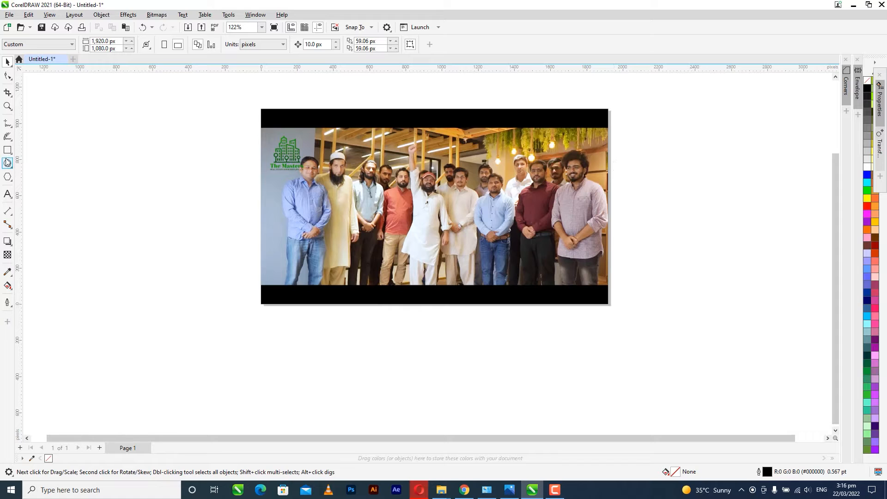
# Draw a straight diagonal line from the page's upper-right corner to roughly two-thirds along its bottom edge
pyautogui.doubleClick(8, 61)
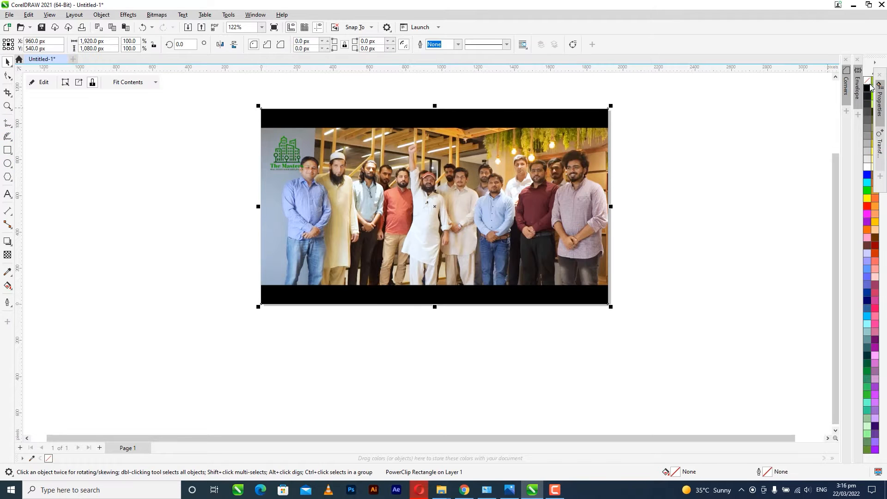
pyautogui.click(7, 123)
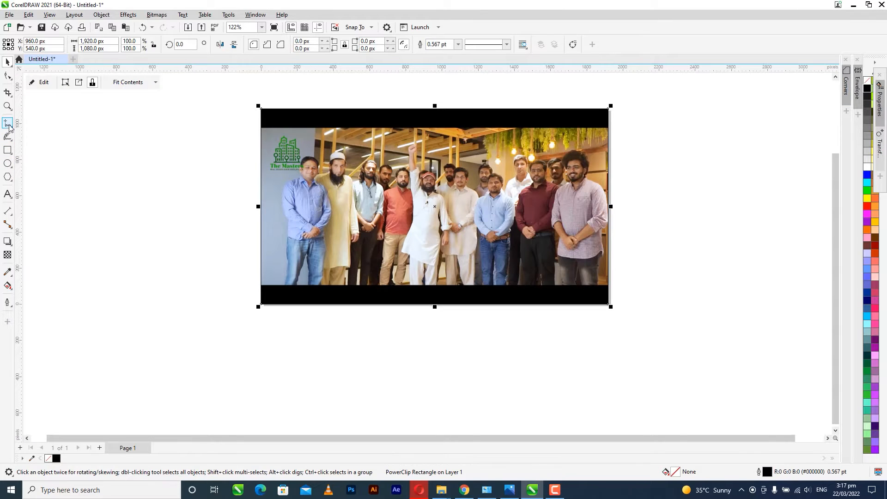
pyautogui.click(614, 101)
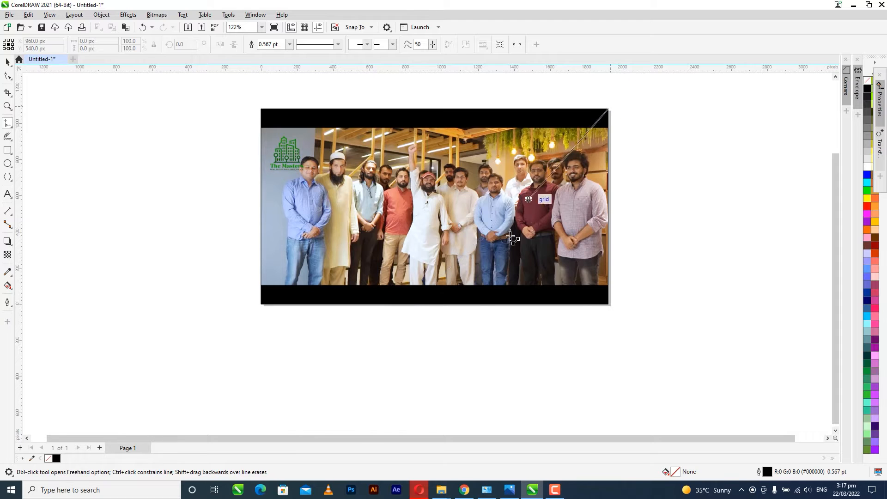
pyautogui.click(480, 307)
# Extend both end nodes of the diagonal line slightly beyond the page edges
pyautogui.click(8, 75)
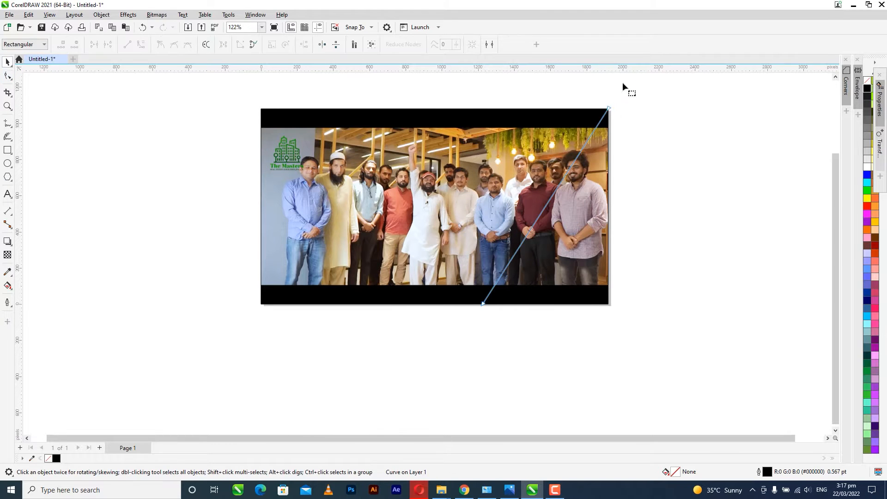
pyautogui.moveTo(608, 108); pyautogui.dragTo(620, 91)
pyautogui.moveTo(483, 303); pyautogui.dragTo(472, 328)
pyautogui.click(7, 61)
pyautogui.press('Escape')
# Smart Fill the area enclosed between the diagonal line and the page's lower-right corner with blue #336699
pyautogui.click(10, 288)
pyautogui.click(35, 295)
pyautogui.click(563, 240)
pyautogui.click(8, 61)
pyautogui.click(31, 110)
# Move the diagonal line across the page's upper-left corner and shift the blue triangle partly off the page's right edge
pyautogui.moveTo(487, 302); pyautogui.dragTo(210, 279)
pyautogui.rightClick(253, 303)
pyautogui.moveTo(534, 283); pyautogui.dragTo(607, 300)
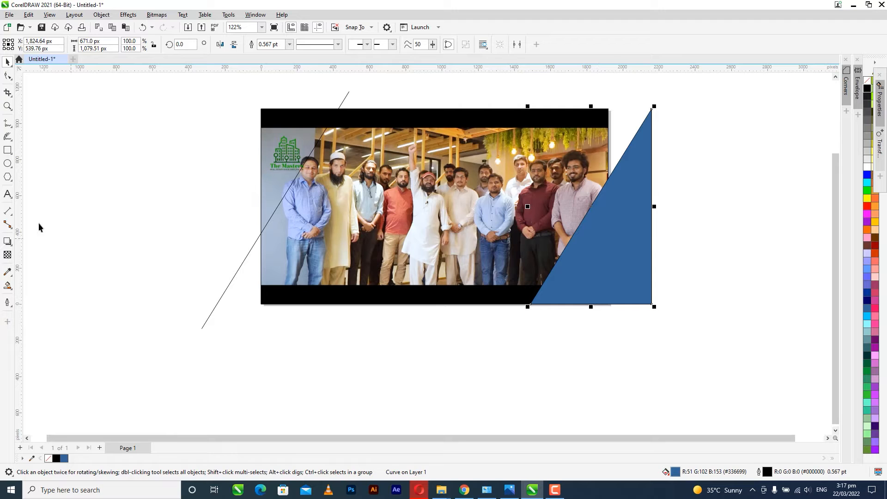
# Smart Fill the upper-left corner of the page with the same blue and delete the diagonal line
pyautogui.click(7, 287)
pyautogui.click(281, 157)
pyautogui.click(231, 277)
pyautogui.click(231, 281)
pyautogui.press('Delete')
# Fill both corner triangles with green and darken it by mixing in black
pyautogui.click(285, 151)
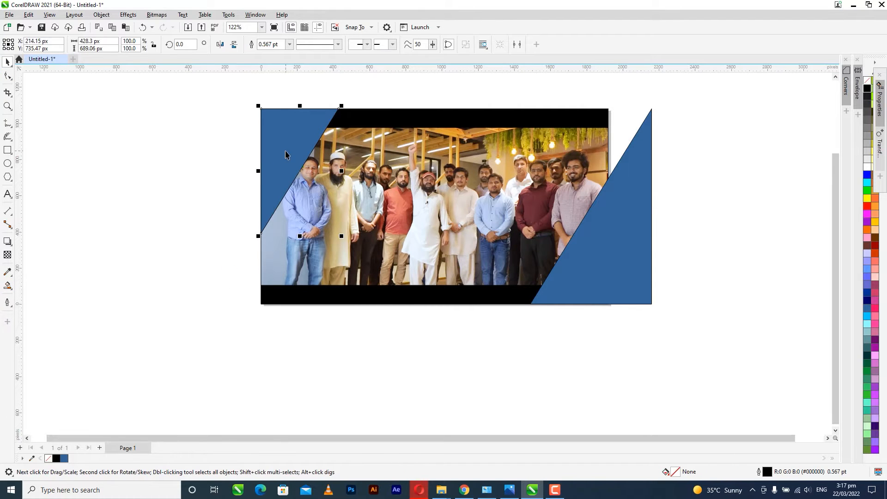
pyautogui.keyDown('shift'); pyautogui.click(585, 261); pyautogui.keyUp('shift')
pyautogui.click(867, 190)
pyautogui.keyDown('ctrl'); pyautogui.click(866, 88); pyautogui.keyUp('ctrl')
pyautogui.keyDown('ctrl'); pyautogui.click(866, 88); pyautogui.keyUp('ctrl')
pyautogui.keyDown('ctrl'); pyautogui.click(866, 87); pyautogui.keyUp('ctrl')
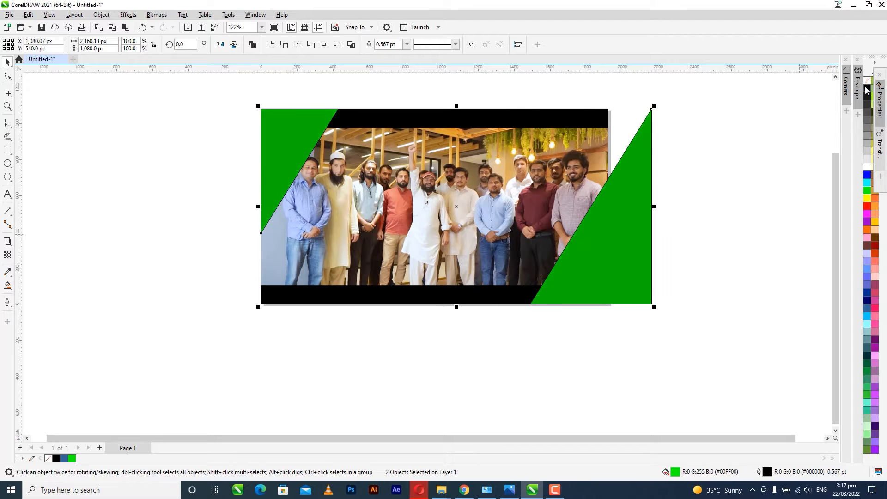
pyautogui.click(747, 207)
# Place both green triangles inside the page frame's PowerClip
pyautogui.click(605, 245)
pyautogui.keyDown('shift'); pyautogui.click(275, 150); pyautogui.keyUp('shift')
pyautogui.hotkey('ctrl', '1')
pyautogui.click(270, 155)
# Remove the outlines of both green triangles within the PowerClip and finish editing it
pyautogui.keyDown('ctrl'); pyautogui.click(420, 213); pyautogui.keyUp('ctrl')
pyautogui.scroll(-1, 316, 181)
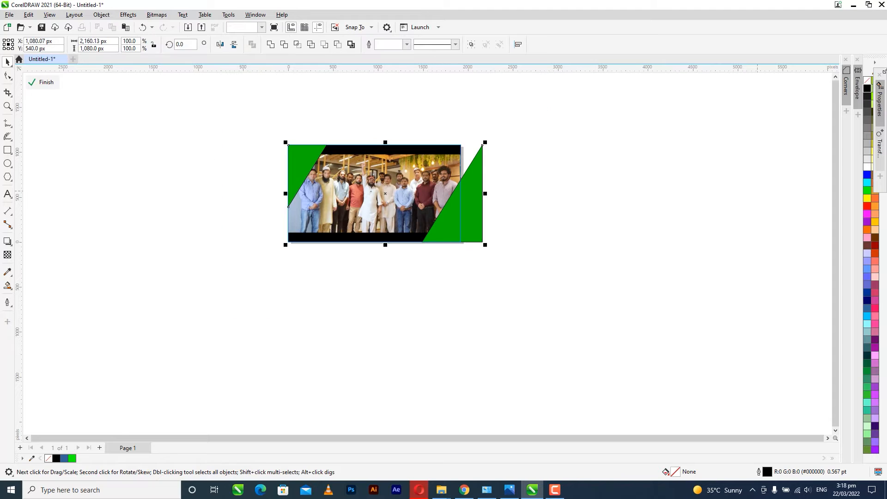
pyautogui.press('d')
pyautogui.press('space')
pyautogui.keyDown('ctrl'); pyautogui.click(626, 187); pyautogui.keyUp('ctrl')
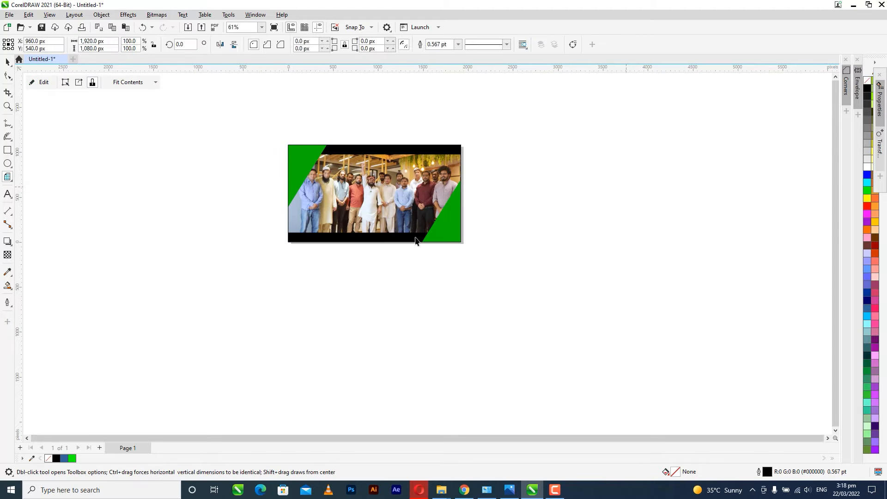
pyautogui.click(272, 204)
pyautogui.scroll(2, 272, 203)
pyautogui.scroll(-1, 390, 232)
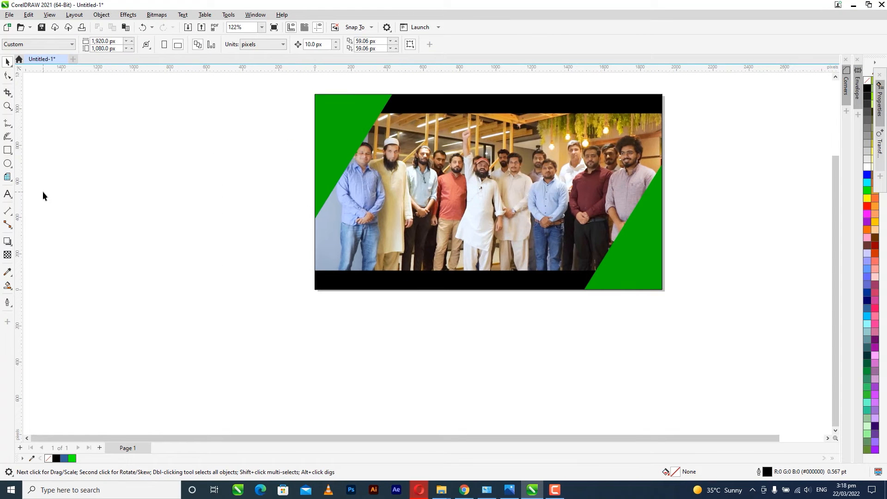
# Draw a rectangle about 1608 × 152 px across the photo's lower part and round its corners fully, to about 76 px
pyautogui.click(8, 150)
pyautogui.scroll(1, 474, 259)
pyautogui.moveTo(679, 242); pyautogui.dragTo(295, 279)
pyautogui.click(7, 75)
pyautogui.scroll(2, 301, 260)
pyautogui.moveTo(291, 230); pyautogui.dragTo(103, 171)
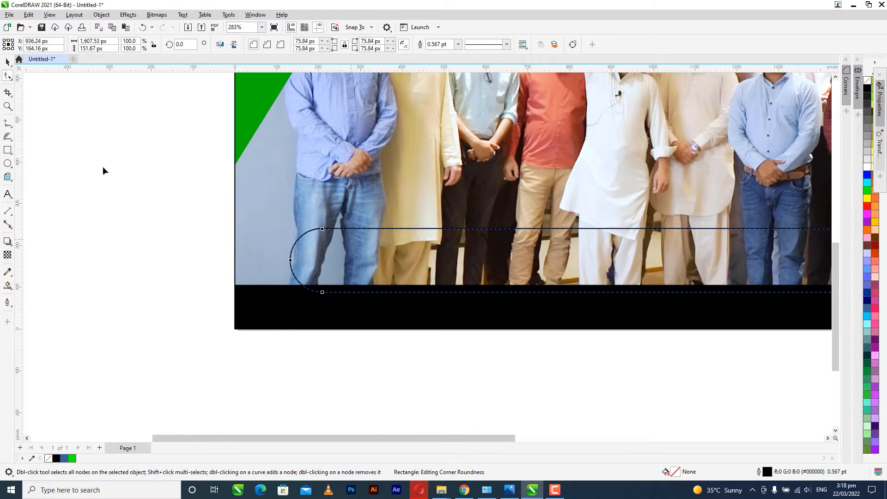
# Fill the rounded bar with the triangles' dark green #00BA00 using the Color Eyedropper and remove its outline
pyautogui.scroll(-3, 227, 261)
pyautogui.click(72, 458)
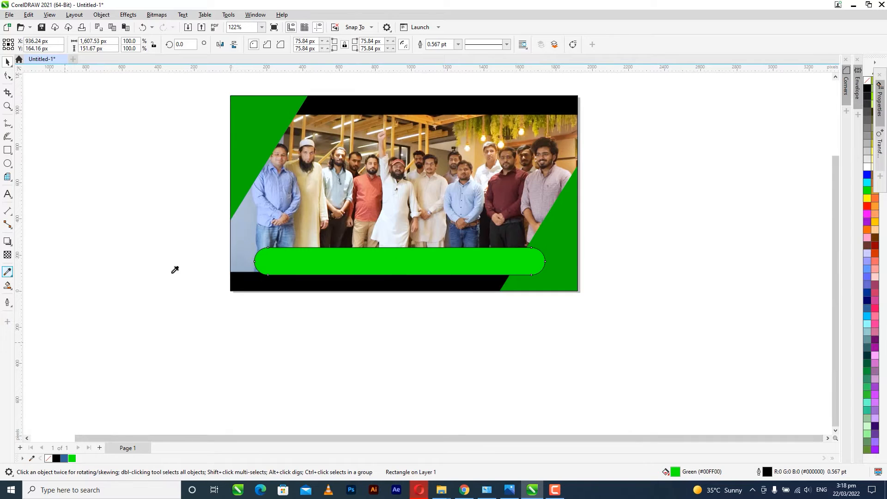
pyautogui.scroll(1, 483, 253)
pyautogui.click(481, 254)
pyautogui.click(7, 273)
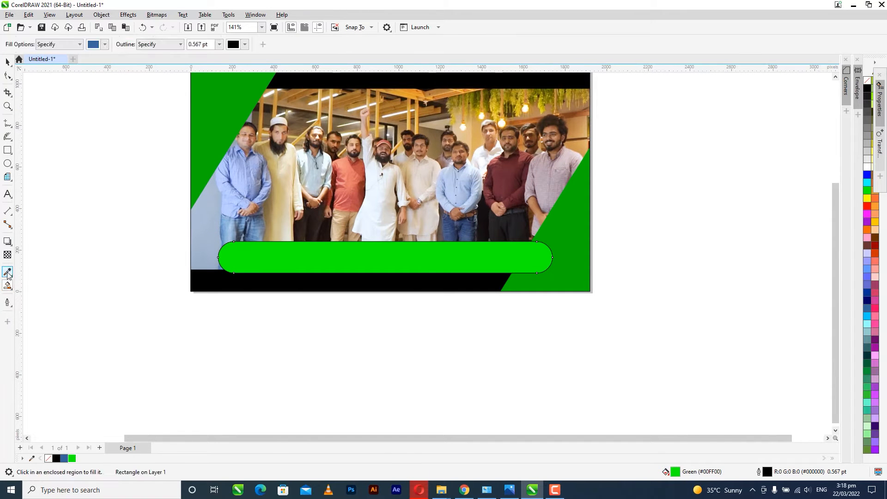
pyautogui.click(552, 268)
pyautogui.click(510, 260)
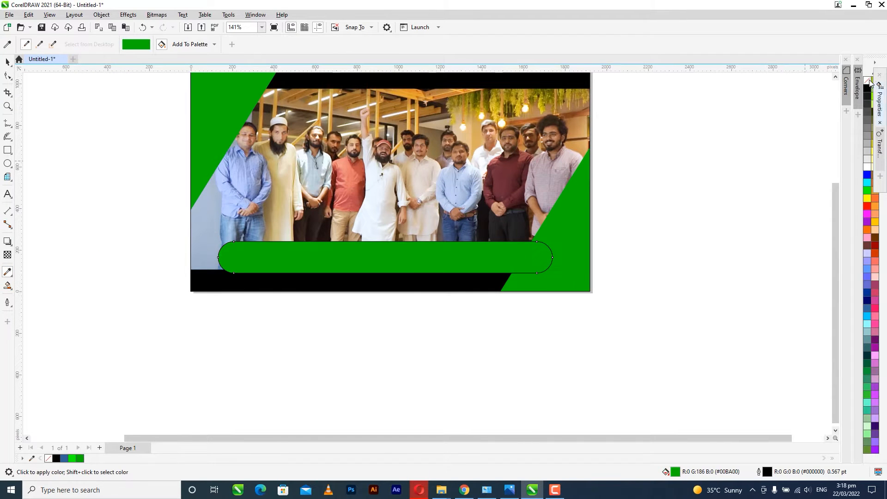
pyautogui.click(7, 62)
pyautogui.scroll(-2, 519, 250)
pyautogui.click(269, 203)
pyautogui.scroll(3, 270, 203)
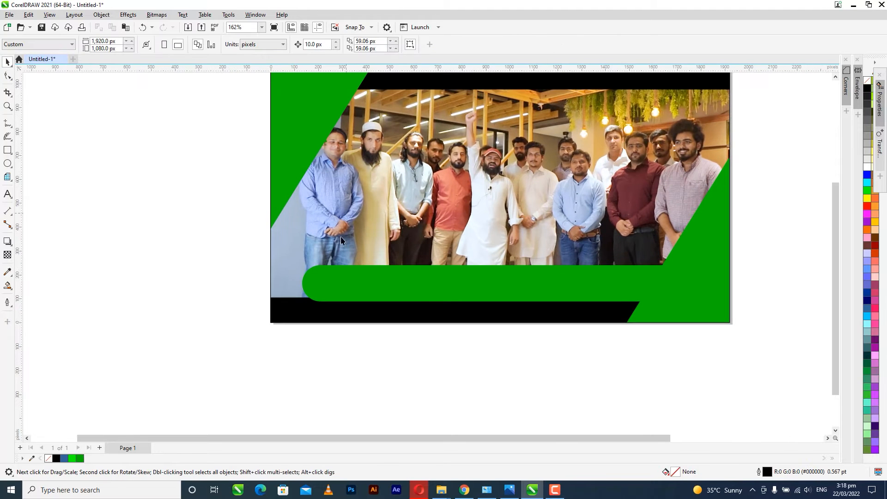
pyautogui.scroll(-1, 336, 264)
pyautogui.scroll(1, 357, 297)
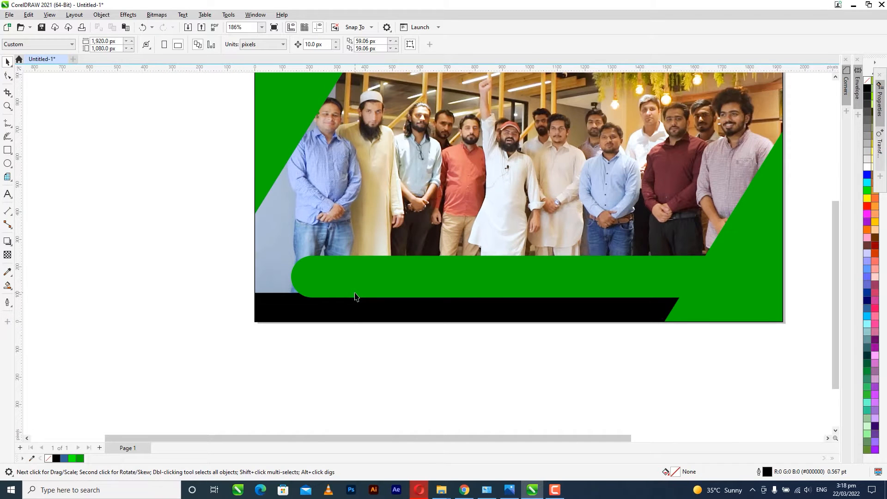
pyautogui.click(356, 292)
pyautogui.scroll(-1, 356, 289)
pyautogui.click(350, 322)
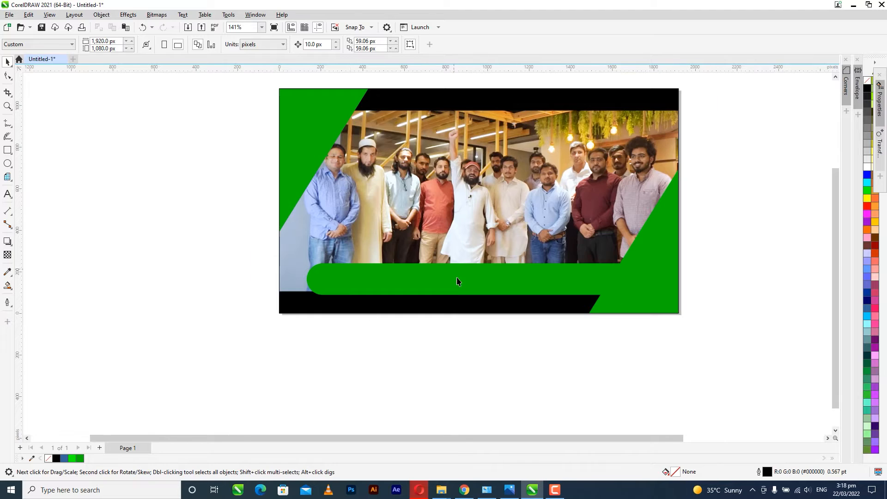
pyautogui.click(454, 270)
pyautogui.scroll(2, 463, 289)
pyautogui.scroll(-1, 463, 289)
pyautogui.moveTo(480, 259); pyautogui.dragTo(484, 256)
pyautogui.hotkey('ctrl', 'z')
pyautogui.press('Escape')
# Inside the PowerClip, draw a rectangle about 1998 × 175 px over the upper black band, filled white without an outline
pyautogui.scroll(-2, 495, 333)
pyautogui.scroll(1, 495, 332)
pyautogui.scroll(1, 430, 97)
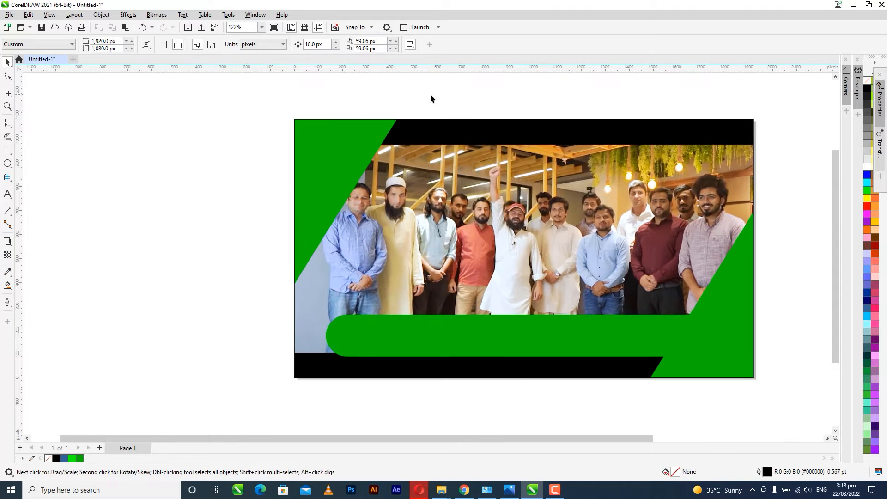
pyautogui.doubleClick(435, 127)
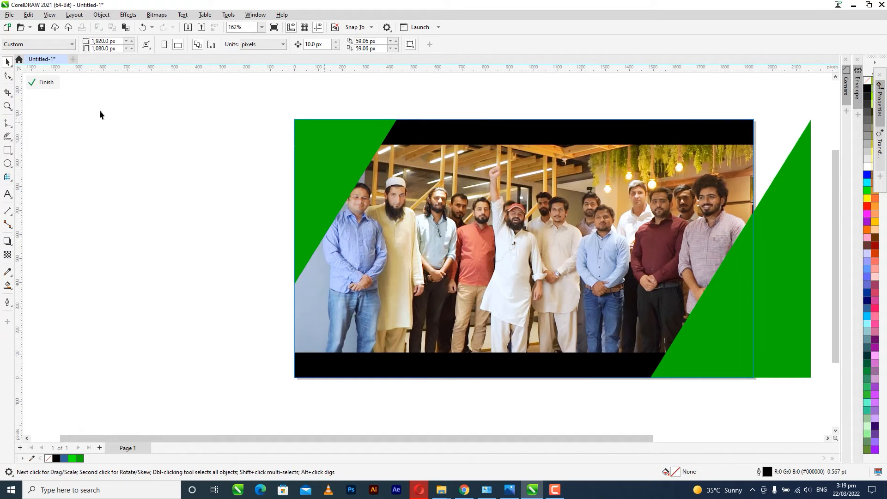
pyautogui.moveTo(282, 103)
pyautogui.mouseDown()
pyautogui.moveTo(729, 134)
pyautogui.moveTo(765, 148)
pyautogui.mouseUp()
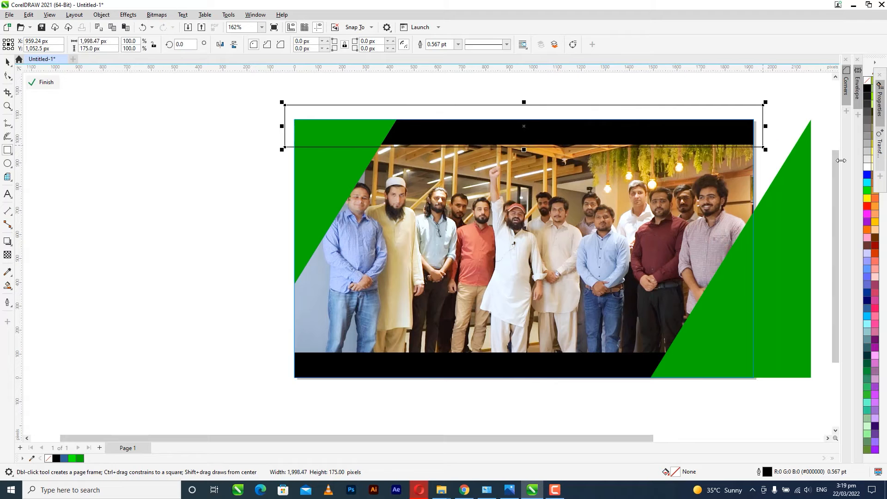
pyautogui.click(866, 166)
pyautogui.rightClick(866, 80)
pyautogui.click(7, 62)
pyautogui.click(619, 92)
pyautogui.moveTo(622, 142); pyautogui.dragTo(572, 394)
pyautogui.scroll(2, 533, 343)
pyautogui.scroll(-2, 397, 349)
pyautogui.hotkey('ctrl', 'z')
# Copy the white strip over the lower black band, bring both green triangles to the front and finish editing the PowerClip
pyautogui.click(150, 233)
pyautogui.moveTo(512, 147); pyautogui.dragTo(445, 362)
pyautogui.click(286, 180)
pyautogui.keyDown('shift'); pyautogui.click(675, 274); pyautogui.keyUp('shift')
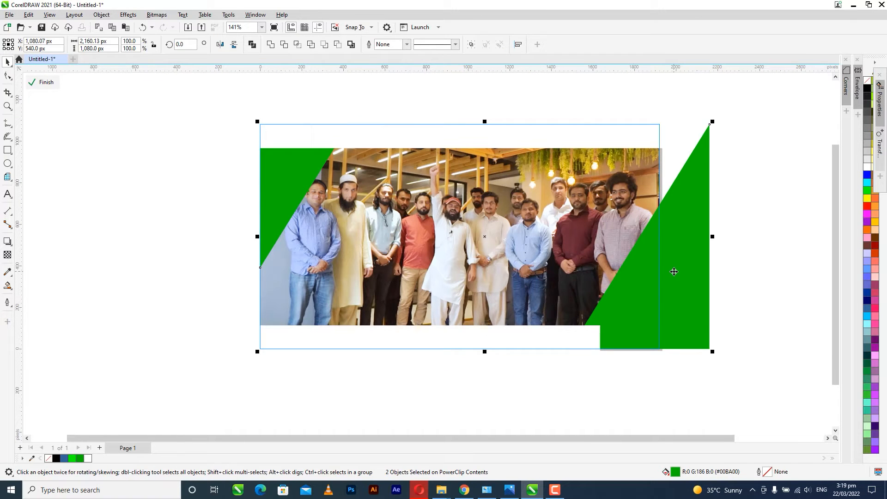
pyautogui.hotkey('shift', 'pageup')
pyautogui.keyDown('ctrl'); pyautogui.click(88, 135); pyautogui.keyUp('ctrl')
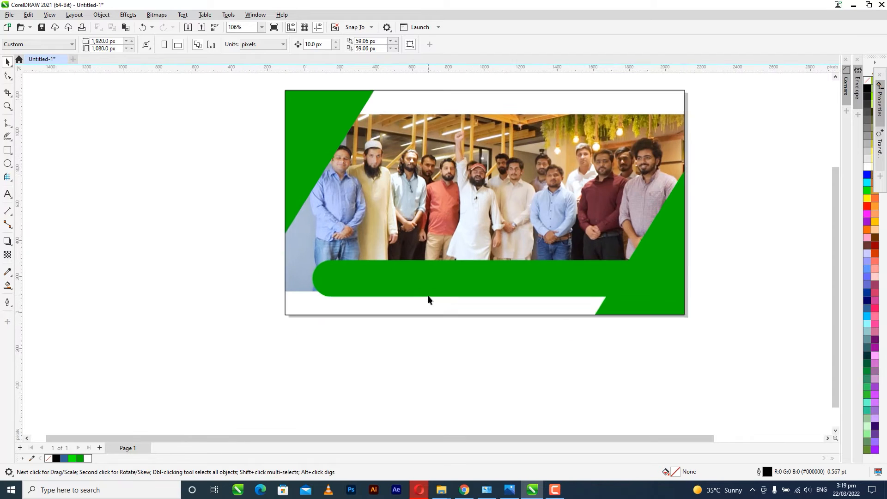
pyautogui.scroll(1, 428, 298)
pyautogui.scroll(-1, 422, 270)
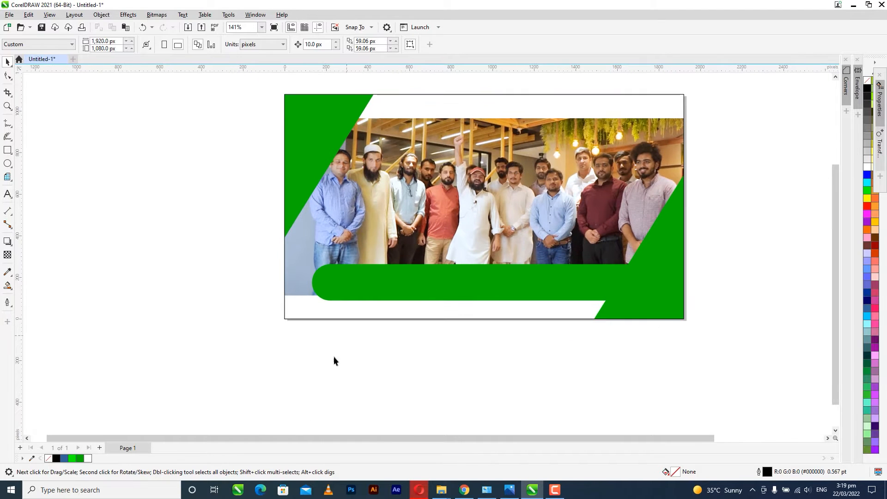
# Switch to File Explorer, open The Masters folder on Local Disk (D:) and bring logo.cdr into the CorelDRAW page
pyautogui.moveTo(463, 493)
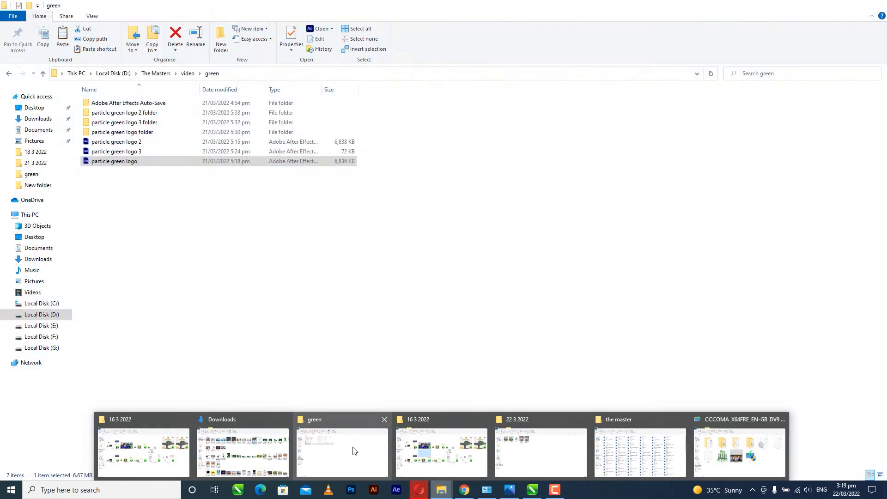
pyautogui.click(344, 451)
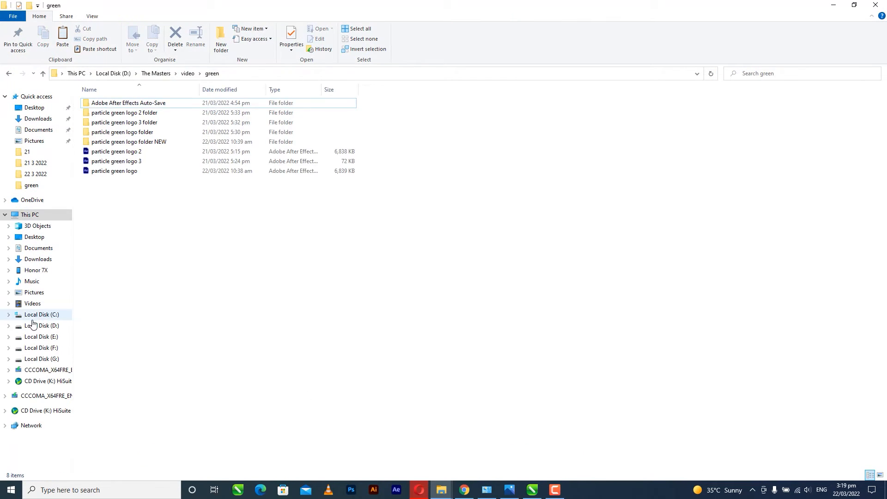
pyautogui.click(32, 325)
pyautogui.doubleClick(156, 126)
pyautogui.doubleClick(208, 106)
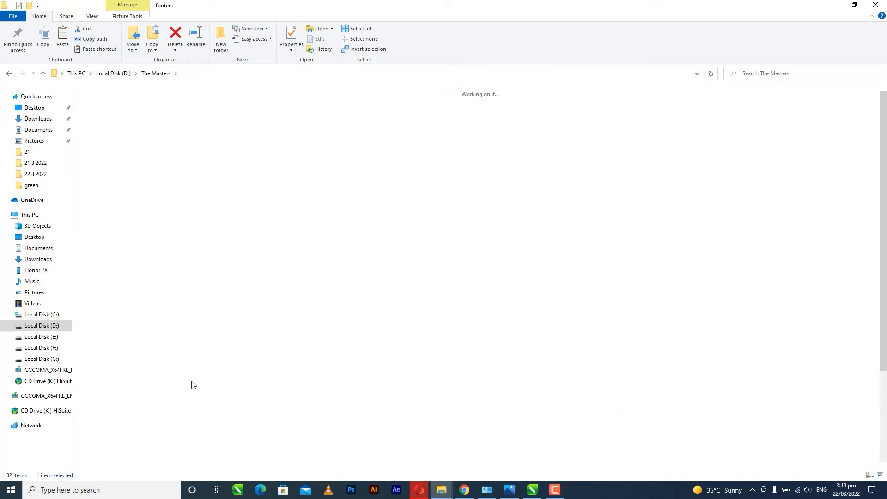
pyautogui.moveTo(299, 376); pyautogui.dragTo(319, 132)
pyautogui.click(484, 277)
# Place the logo on the upper-left green triangle at about 186 × 198 px and fill it white
pyautogui.scroll(5, 313, 105)
pyautogui.moveTo(360, 209); pyautogui.dragTo(369, 220)
pyautogui.click(867, 168)
pyautogui.scroll(-3, 220, 192)
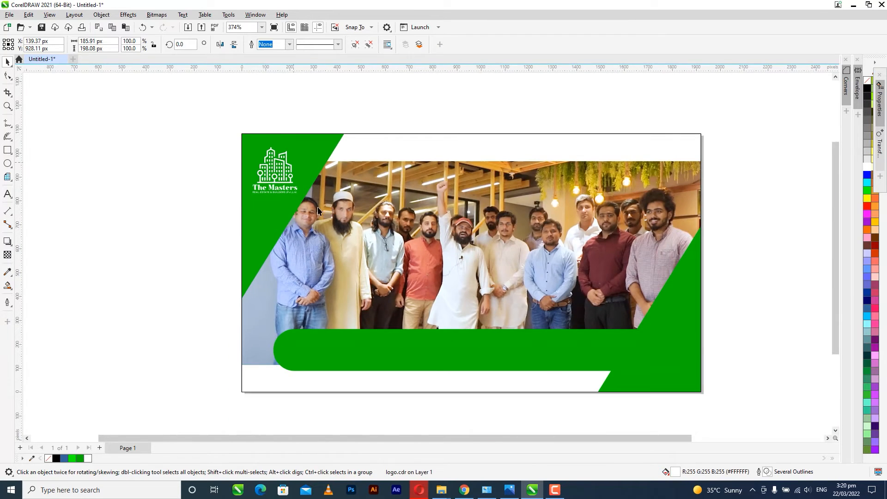
# Fine-tune the white logo in the upper-left green triangle, enlarging it slightly and moving it a little higher
pyautogui.click(217, 190)
pyautogui.scroll(2, 217, 189)
pyautogui.moveTo(351, 211); pyautogui.dragTo(351, 206)
pyautogui.scroll(-1, 234, 122)
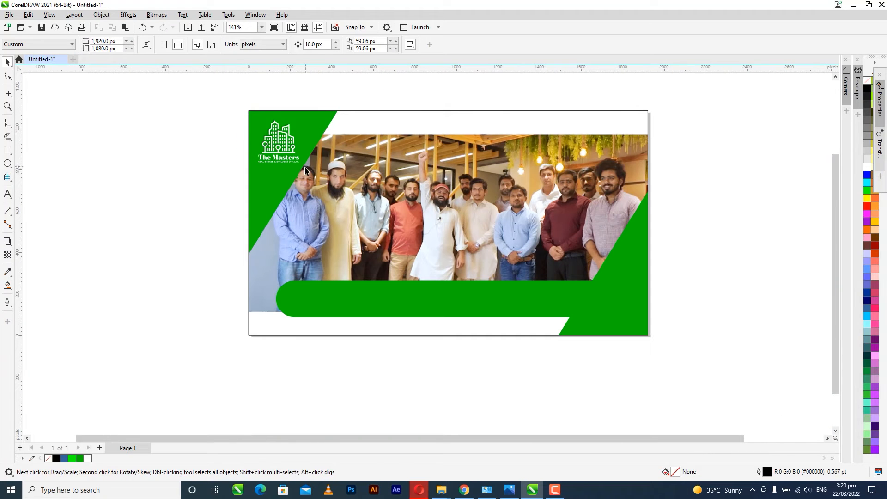
pyautogui.press('Left')
pyautogui.press('Right')
pyautogui.press('Up')
pyautogui.press('Escape')
pyautogui.hotkey('shift', 'F4')
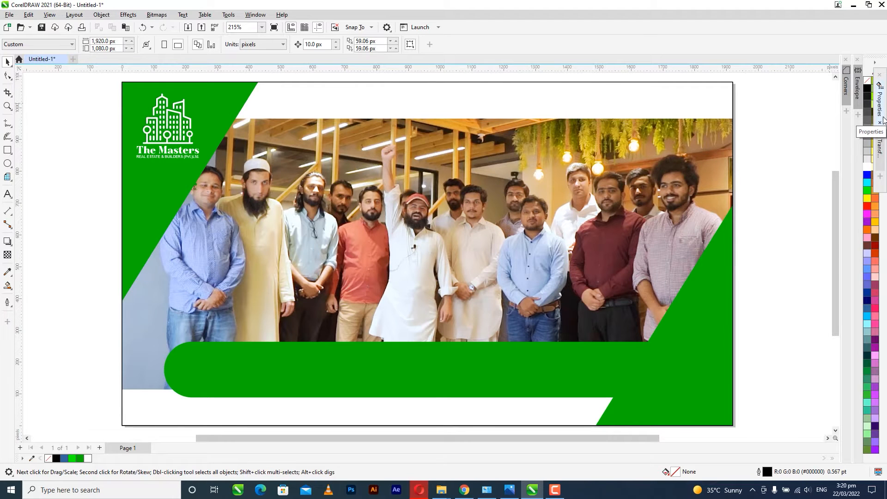
# Shift the lower-right green triangle slightly to the left inside the PowerClip and finish editing
pyautogui.doubleClick(685, 399)
pyautogui.click(770, 408)
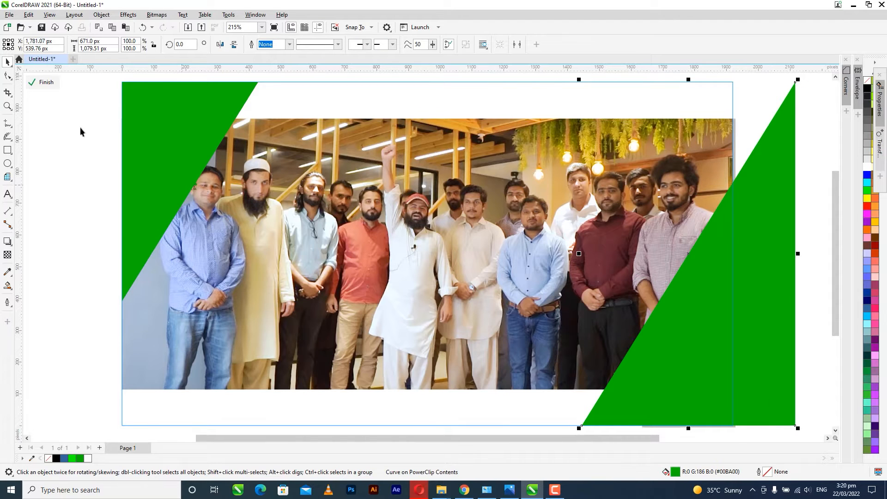
pyautogui.click(43, 82)
pyautogui.click(101, 200)
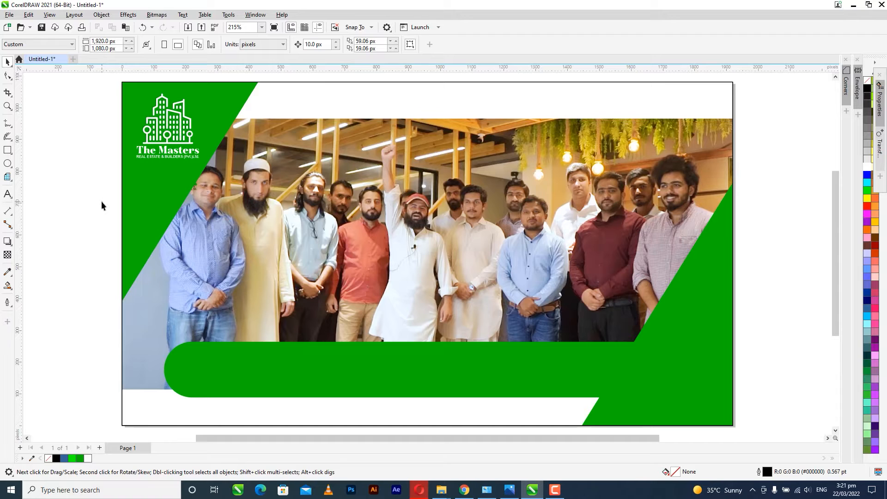
# Add the text "HAPPY PAKISTAN RESOLUTION DAY 23 MARCH" below the page and set its font to AXIS Extra Bold
pyautogui.press('F8')
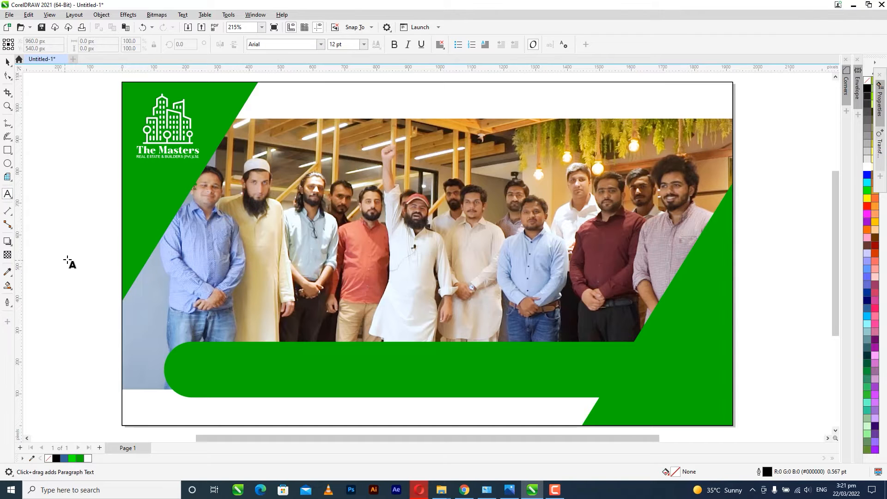
pyautogui.scroll(-2, 344, 216)
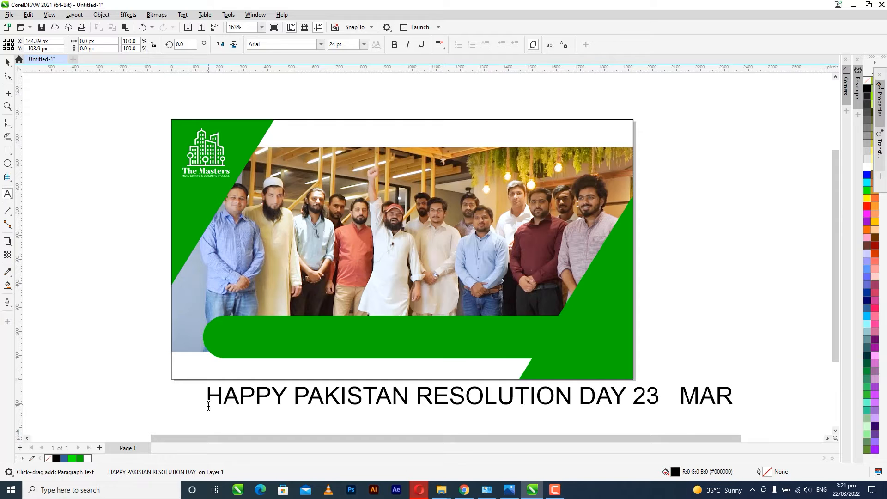
pyautogui.click(6, 62)
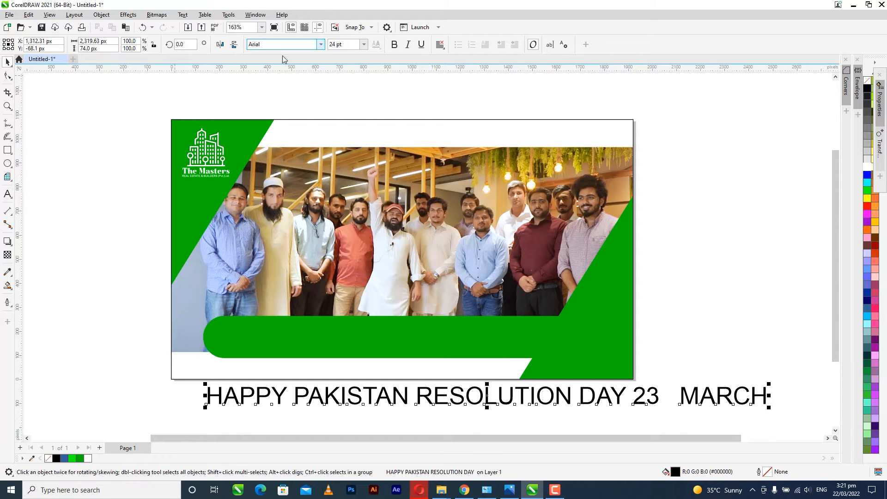
pyautogui.click(321, 45)
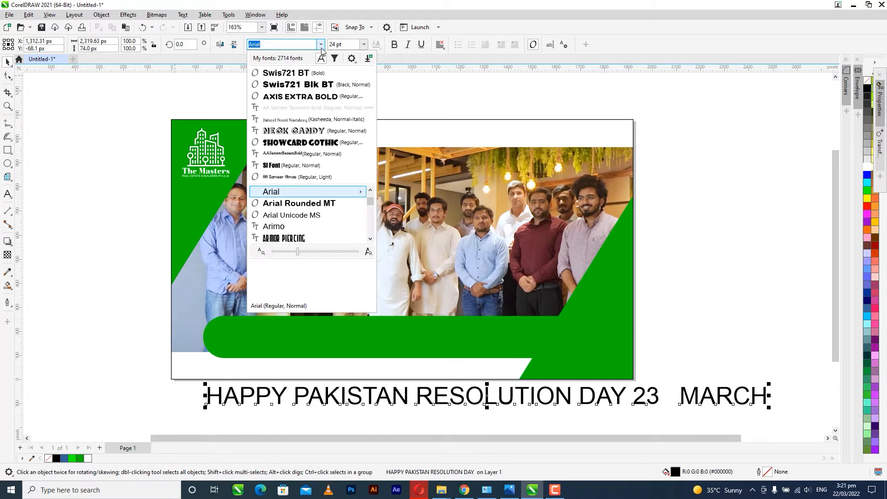
pyautogui.click(300, 97)
# Scale the headline down to about 1297 × 37 px and place it on the rounded green bar
pyautogui.moveTo(813, 414); pyautogui.dragTo(526, 402)
pyautogui.moveTo(382, 329); pyautogui.dragTo(378, 338)
# Reduce the rounded green bar's height to about 128 px, keeping it centred on the headline
pyautogui.scroll(1, 372, 353)
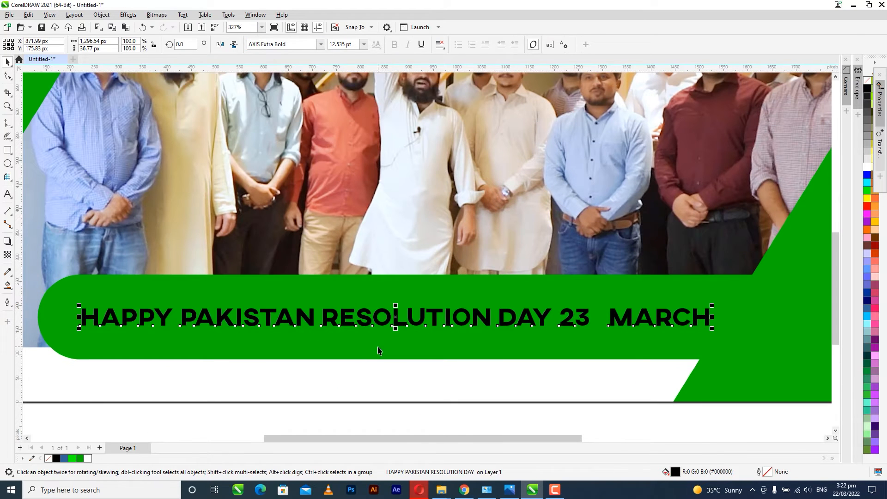
pyautogui.doubleClick(379, 349)
pyautogui.moveTo(427, 273); pyautogui.dragTo(437, 287)
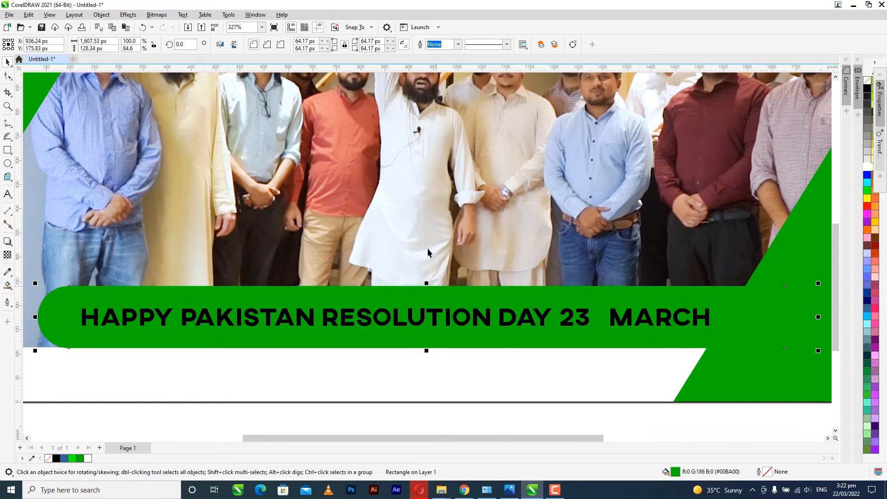
pyautogui.scroll(-2, 430, 246)
pyautogui.click(383, 394)
# Nudge the headline 30 px to the left on the green bar and fill it white
pyautogui.click(358, 289)
pyautogui.press('Left')
pyautogui.press('Left')
pyautogui.press('Left')
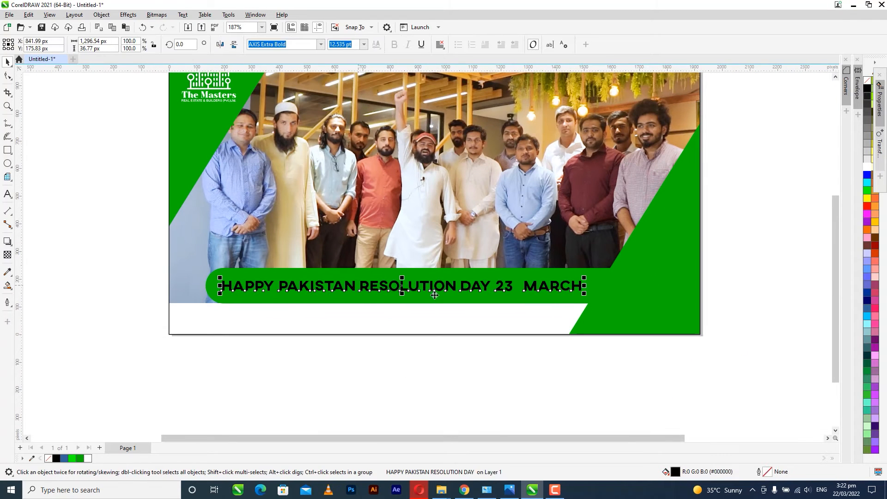
pyautogui.click(866, 167)
# Add a separate text "RD" below the page and set its font to Swis721 BT Bold
pyautogui.click(447, 308)
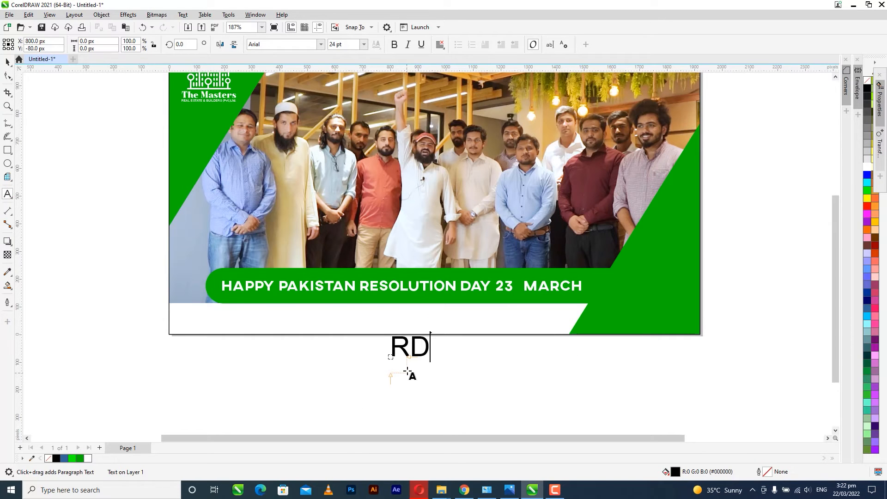
pyautogui.click(7, 62)
pyautogui.click(320, 44)
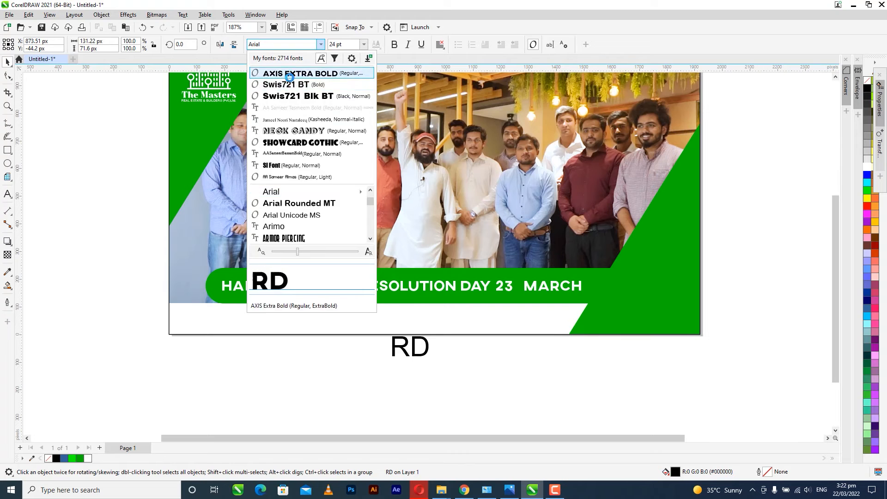
pyautogui.click(333, 68)
pyautogui.click(321, 44)
pyautogui.click(292, 85)
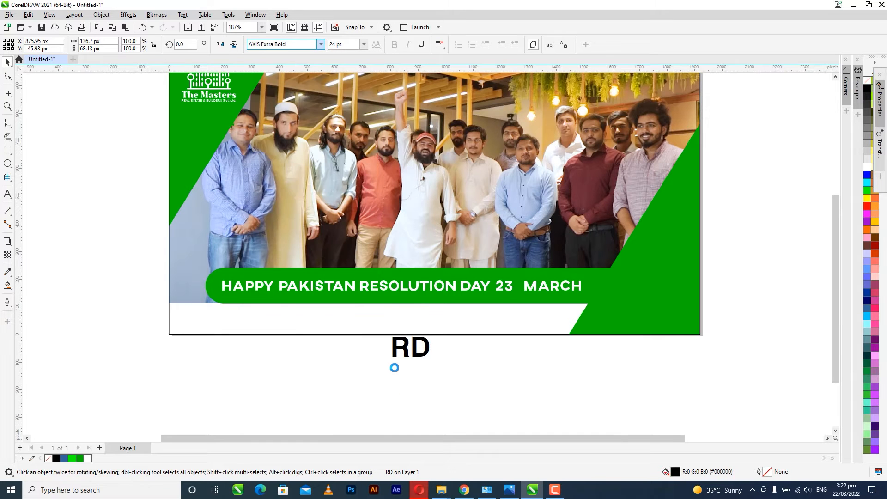
# Shrink the RD text to about 27 × 15 px and place it as a superscript right after 23
pyautogui.moveTo(390, 359); pyautogui.dragTo(521, 281)
pyautogui.scroll(3, 520, 281)
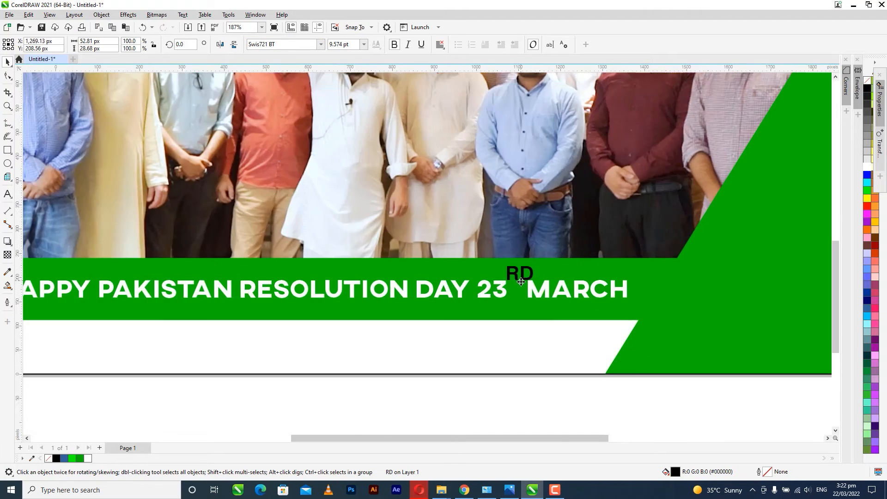
pyautogui.scroll(1, 520, 282)
pyautogui.moveTo(586, 277); pyautogui.dragTo(521, 280)
pyautogui.moveTo(488, 207); pyautogui.dragTo(494, 283)
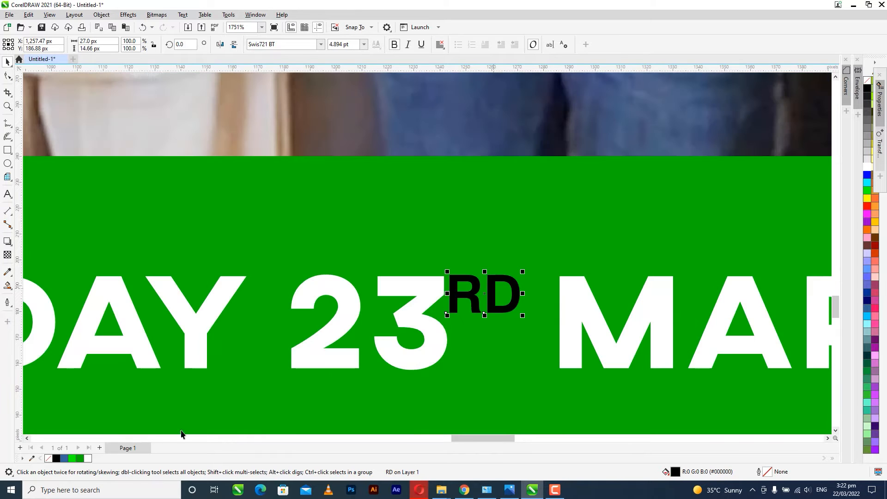
# Fill the RD superscript white and move it slightly to the right, away from the 23
pyautogui.click(88, 457)
pyautogui.scroll(-4, 443, 180)
pyautogui.scroll(10, 480, 246)
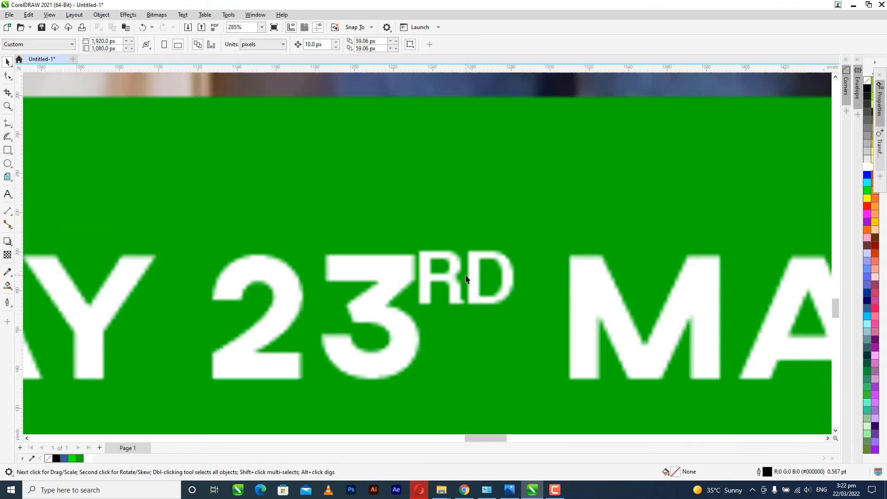
pyautogui.moveTo(450, 284); pyautogui.dragTo(470, 289)
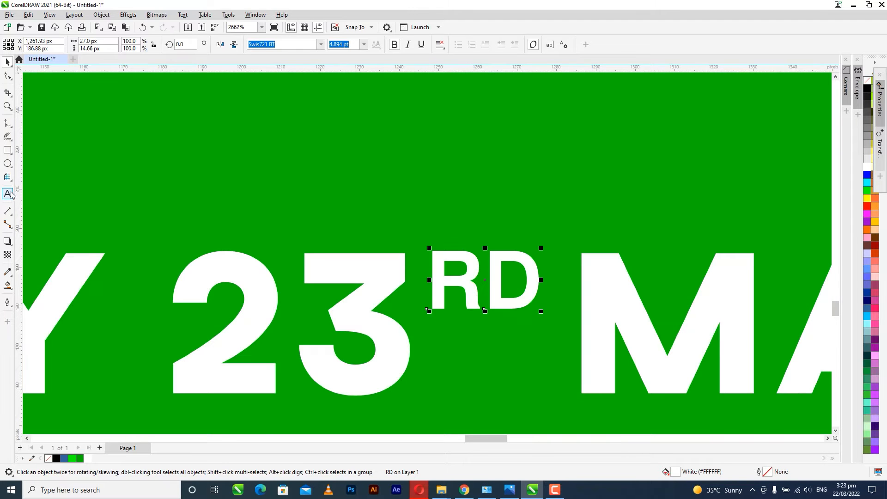
# Insert an extra space before MARCH in the headline to widen the gap around the RD superscript
pyautogui.scroll(-6, 564, 363)
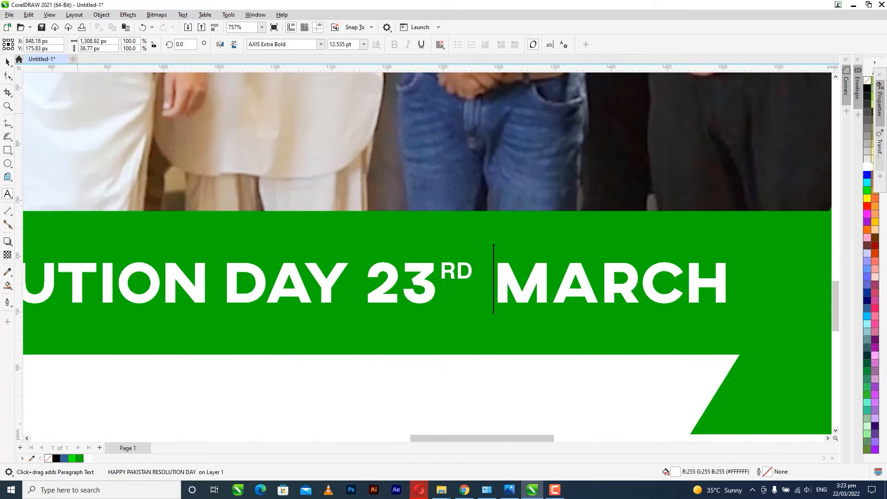
pyautogui.click(522, 270)
pyautogui.scroll(-2, 524, 270)
pyautogui.hotkey('ctrl', 'space')
pyautogui.scroll(-2, 564, 277)
pyautogui.click(414, 350)
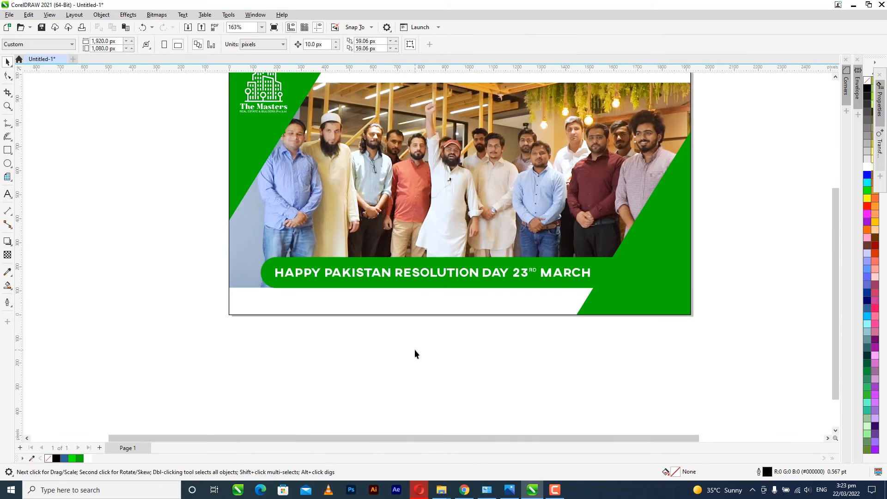
pyautogui.scroll(-1, 469, 343)
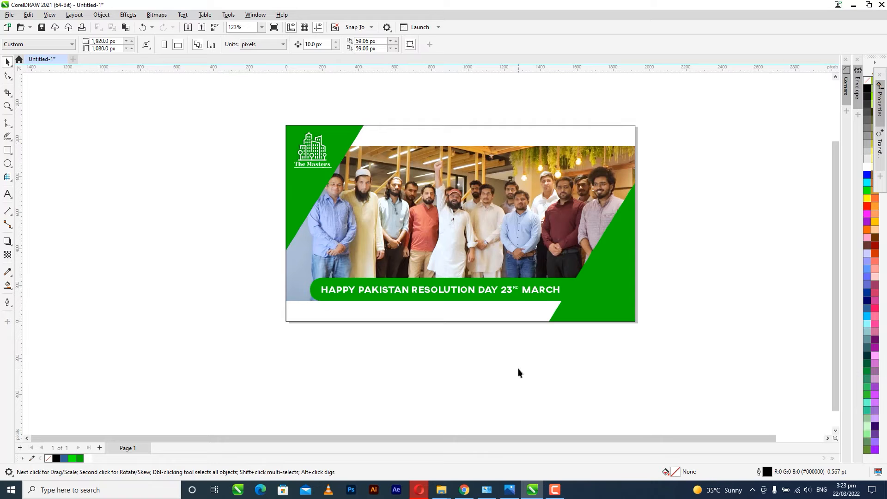
# Inside the PowerClip, move the lower-right green triangle left to about X 1706 px, Y 529 px and finish editing
pyautogui.doubleClick(612, 288)
pyautogui.moveTo(664, 292); pyautogui.dragTo(655, 293)
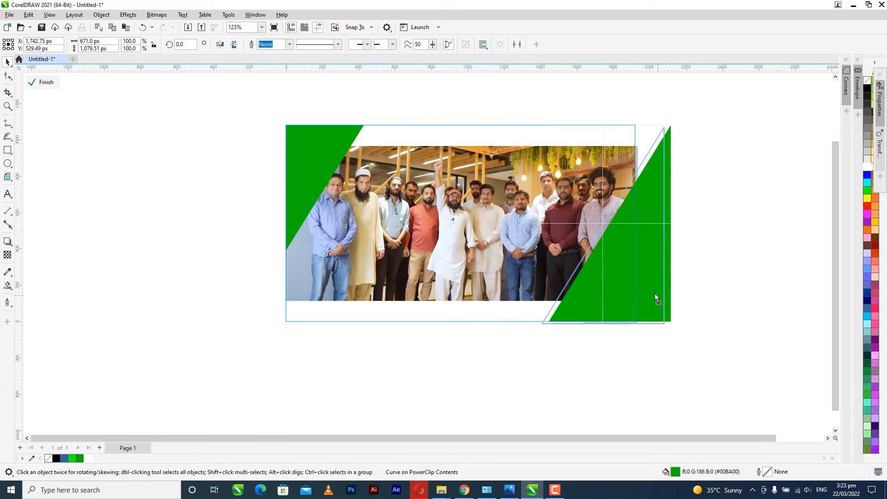
pyautogui.click(567, 353)
pyautogui.scroll(2, 708, 260)
pyautogui.click(648, 272)
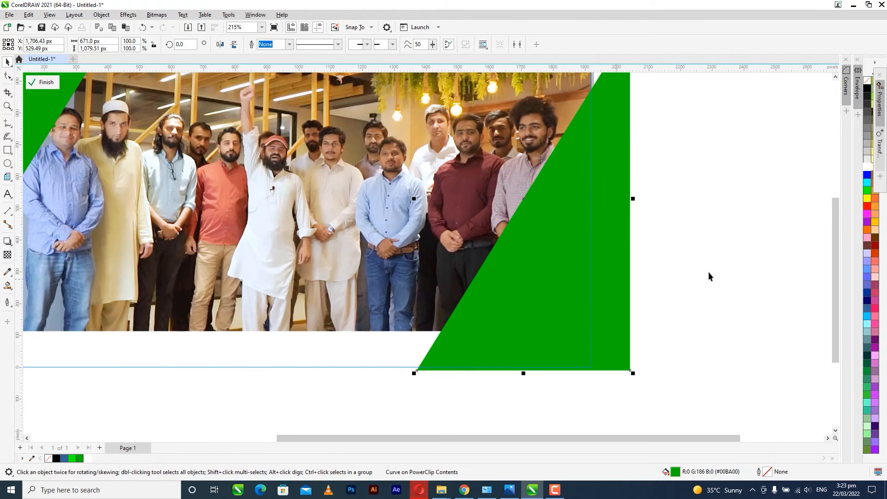
pyautogui.scroll(-2, 706, 276)
pyautogui.click(45, 82)
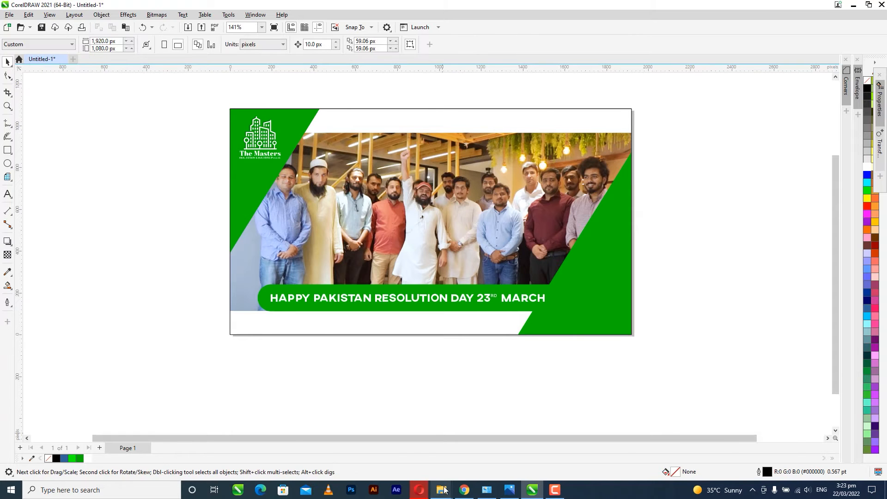
# Switch to File Explorer and bring another design file from the project folder into the CorelDRAW page
pyautogui.click(444, 489)
pyautogui.click(336, 449)
pyautogui.scroll(-1, 335, 270)
pyautogui.moveTo(118, 297); pyautogui.dragTo(203, 376)
pyautogui.click(504, 273)
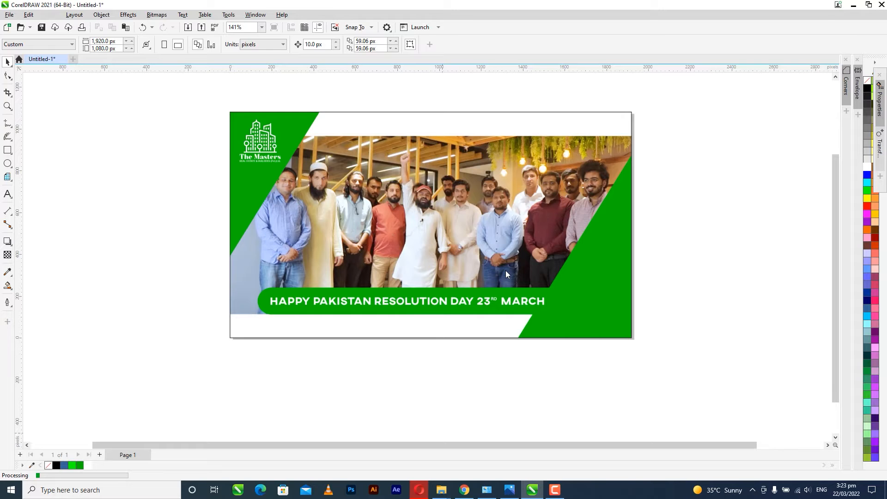
# Place the imported footer designs in the empty area to the right of the page
pyautogui.scroll(-2, 411, 368)
pyautogui.scroll(6, 311, 190)
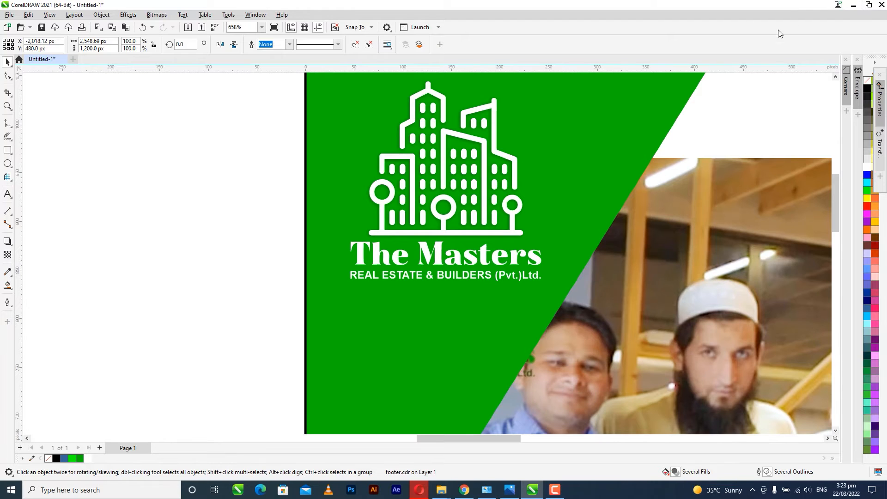
pyautogui.scroll(-6, 234, 192)
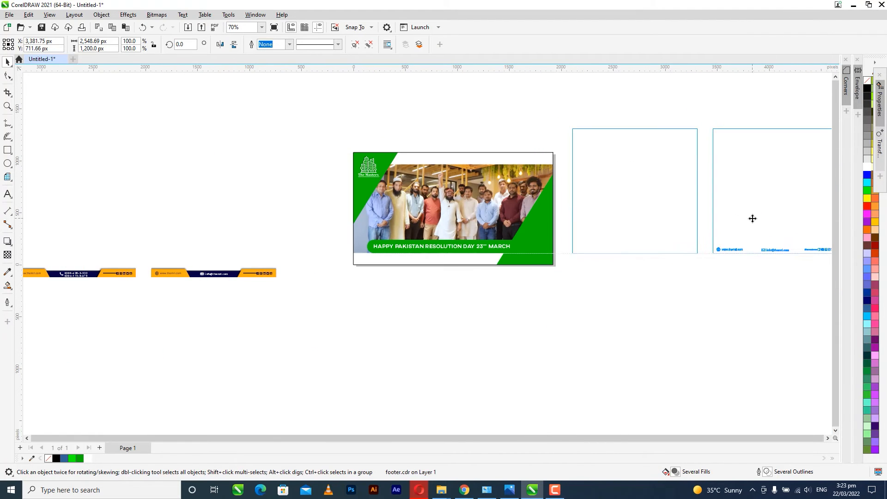
pyautogui.moveTo(752, 218); pyautogui.dragTo(753, 219)
# Extract the contents of the first orange and navy footer from its PowerClip frame
pyautogui.click(659, 220)
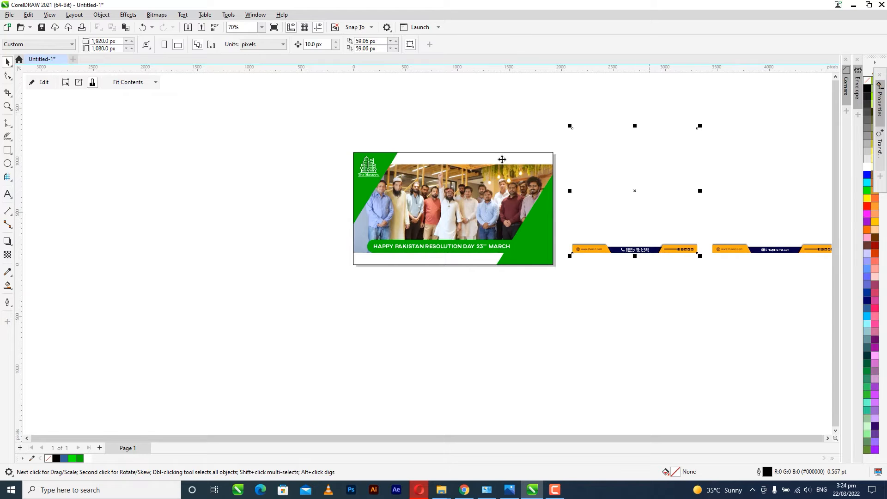
pyautogui.click(80, 83)
pyautogui.click(665, 264)
pyautogui.scroll(1, 652, 254)
pyautogui.click(635, 251)
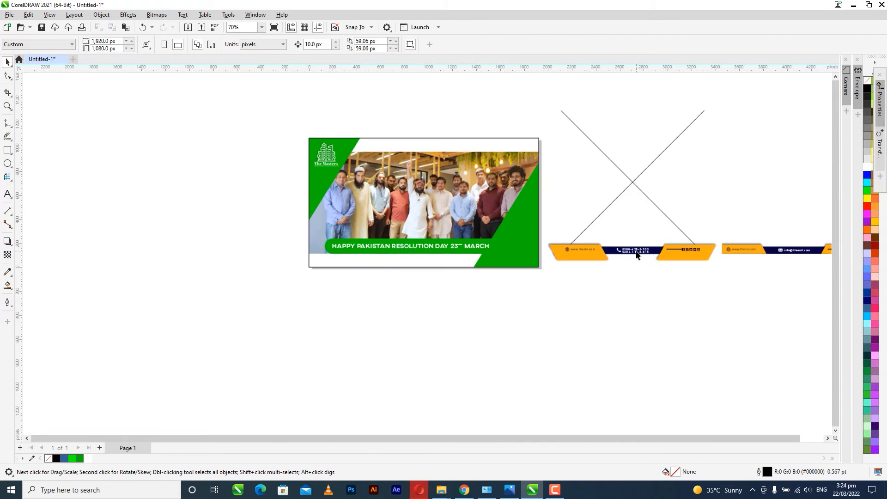
pyautogui.scroll(8, 641, 238)
pyautogui.moveTo(683, 321); pyautogui.dragTo(547, 259)
pyautogui.scroll(-1, 617, 309)
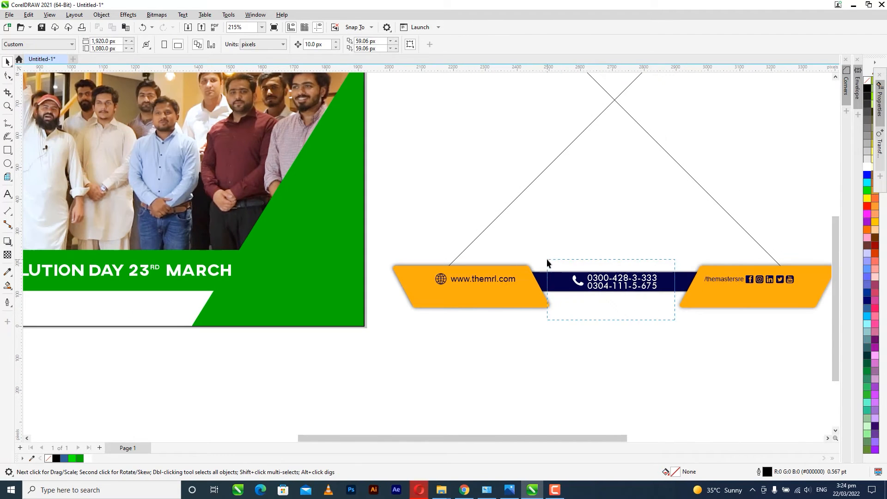
pyautogui.moveTo(602, 292); pyautogui.dragTo(482, 263)
pyautogui.hotkey('ctrl', 'z')
# Move the footer's contact details down off their background and delete the empty frame and the orange and navy shapes
pyautogui.scroll(-4, 362, 205)
pyautogui.moveTo(676, 333); pyautogui.dragTo(397, 230)
pyautogui.moveTo(519, 250); pyautogui.dragTo(510, 349)
pyautogui.click(503, 224)
pyautogui.press('Delete')
pyautogui.click(570, 261)
pyautogui.press('Delete')
# Fill the phone icon and the two phone numbers black
pyautogui.moveTo(527, 370); pyautogui.dragTo(457, 309)
pyautogui.click(81, 458)
pyautogui.click(580, 402)
pyautogui.scroll(4, 473, 381)
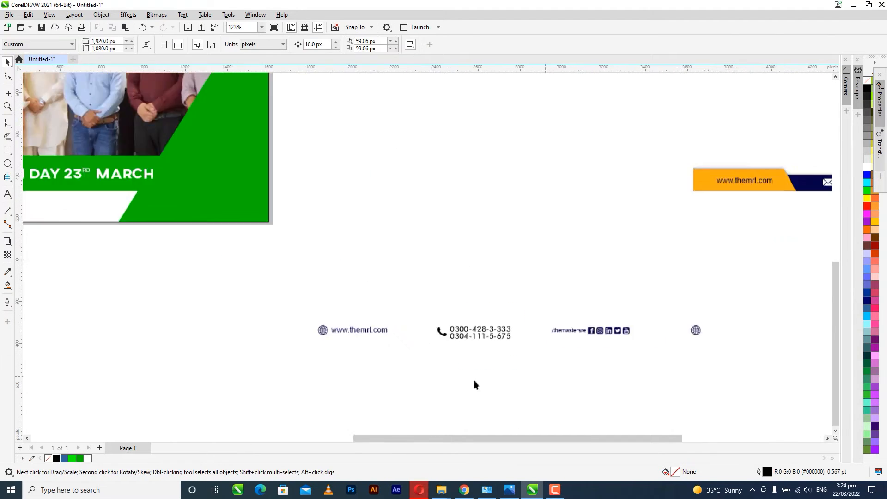
# Place the globe icon and website address directly beneath the phone numbers and nudge them into alignment
pyautogui.moveTo(328, 334); pyautogui.dragTo(329, 334)
pyautogui.moveTo(263, 305); pyautogui.dragTo(455, 349)
pyautogui.scroll(3, 455, 348)
pyautogui.moveTo(308, 363); pyautogui.dragTo(294, 373)
pyautogui.press('Up')
pyautogui.press('Up')
pyautogui.press('Up')
pyautogui.press('Down')
pyautogui.scroll(-2, 383, 194)
# Place the /themastersre social media row beneath the website address and fit it to the same width
pyautogui.moveTo(780, 275); pyautogui.dragTo(583, 181)
pyautogui.moveTo(694, 221); pyautogui.dragTo(417, 303)
pyautogui.scroll(2, 335, 300)
pyautogui.moveTo(307, 317); pyautogui.dragTo(328, 302)
pyautogui.scroll(-2, 328, 303)
# Move the contact block onto the page's lower-right green area, enlarge it to about 294 × 163 px and fill it white
pyautogui.moveTo(597, 171); pyautogui.dragTo(176, 427)
pyautogui.scroll(-5, 556, 315)
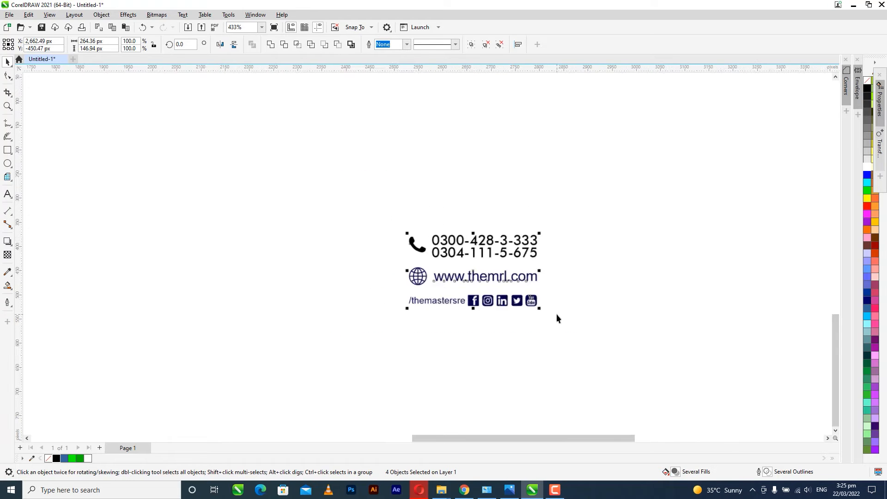
pyautogui.moveTo(542, 325); pyautogui.dragTo(410, 234)
pyautogui.scroll(4, 411, 234)
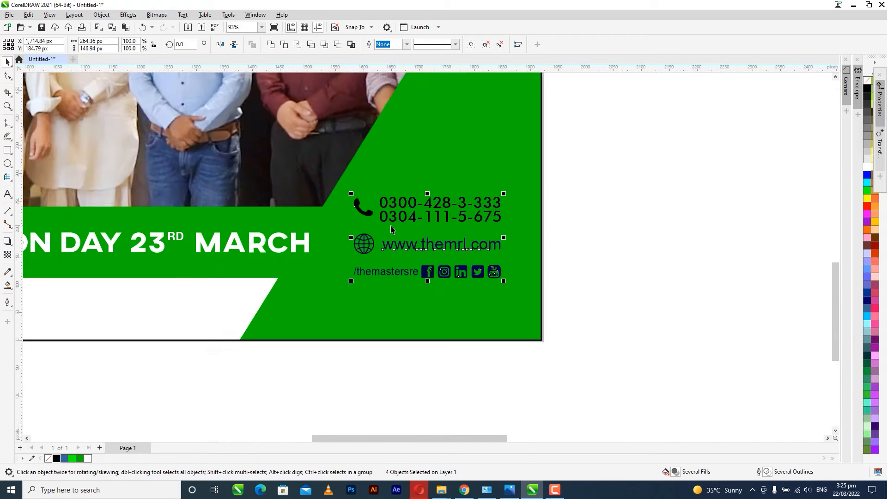
pyautogui.moveTo(509, 286); pyautogui.dragTo(525, 302)
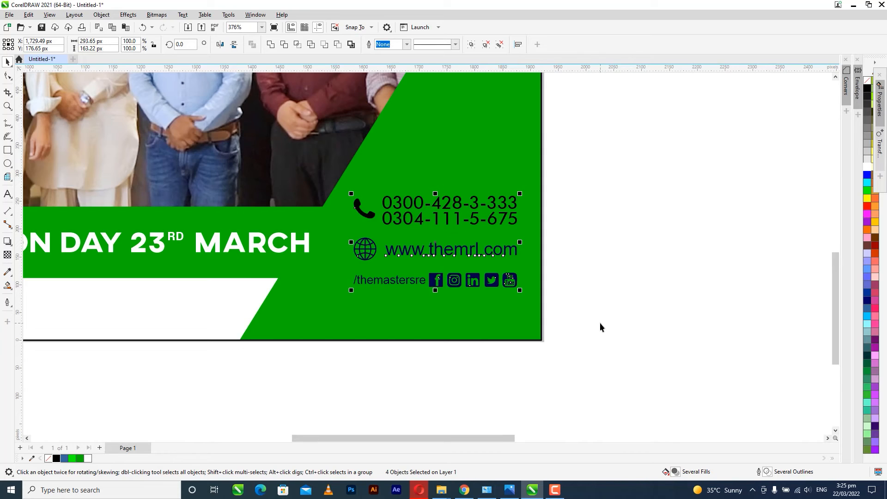
pyautogui.scroll(-2, 599, 322)
pyautogui.scroll(4, 518, 243)
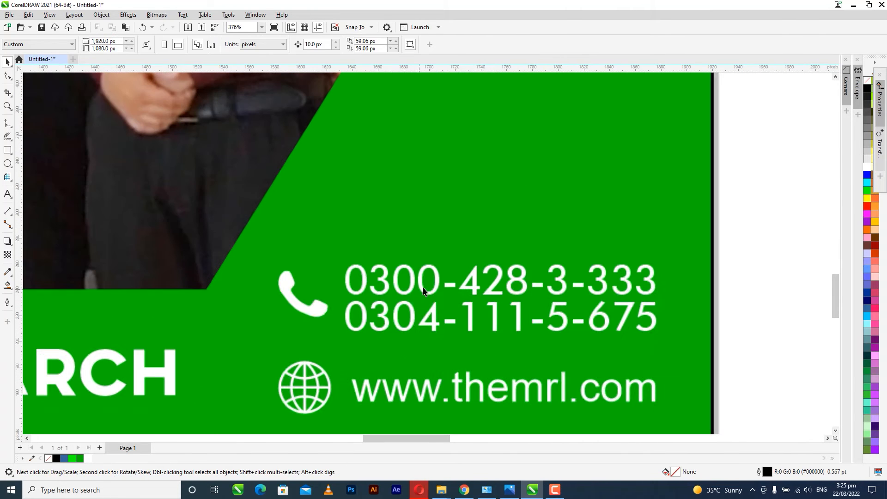
# Separate the grouped phone details, raise the first number and lower the phone icon beside the second number
pyautogui.click(443, 293)
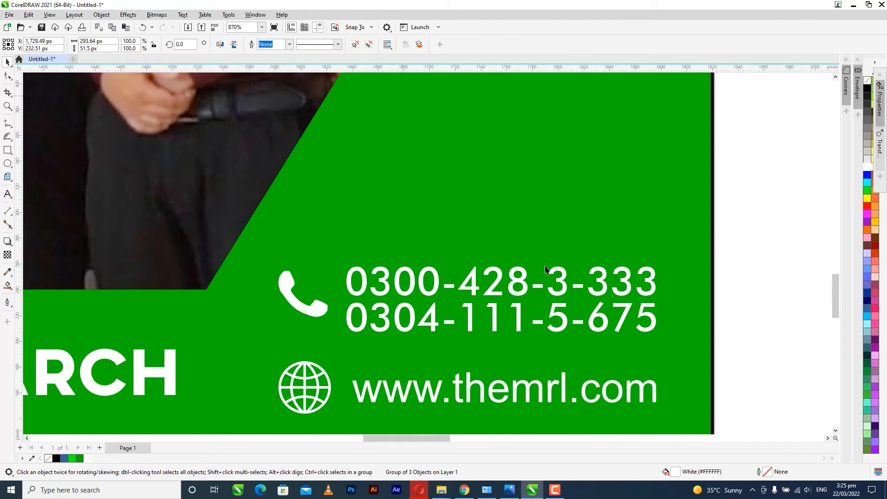
pyautogui.scroll(2, 470, 289)
pyautogui.doubleClick(478, 265)
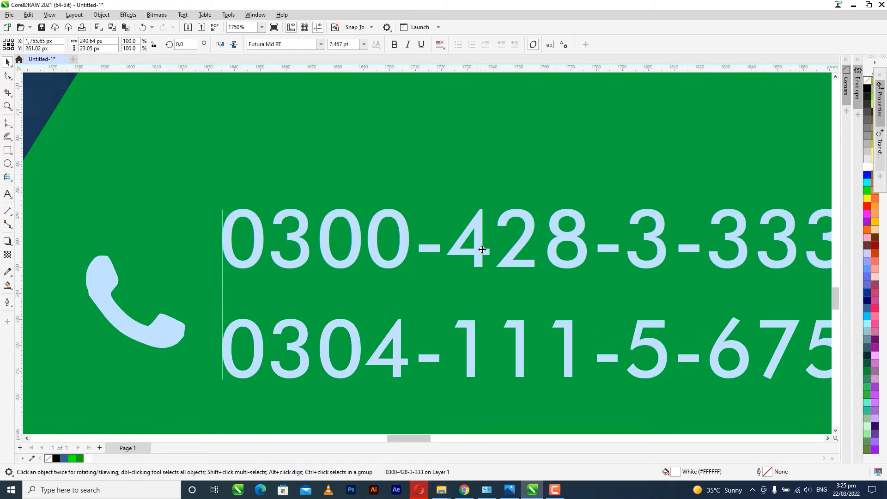
pyautogui.scroll(-5, 558, 220)
pyautogui.scroll(6, 354, 279)
pyautogui.click(353, 279)
pyautogui.moveTo(351, 274); pyautogui.dragTo(352, 326)
pyautogui.scroll(-3, 344, 236)
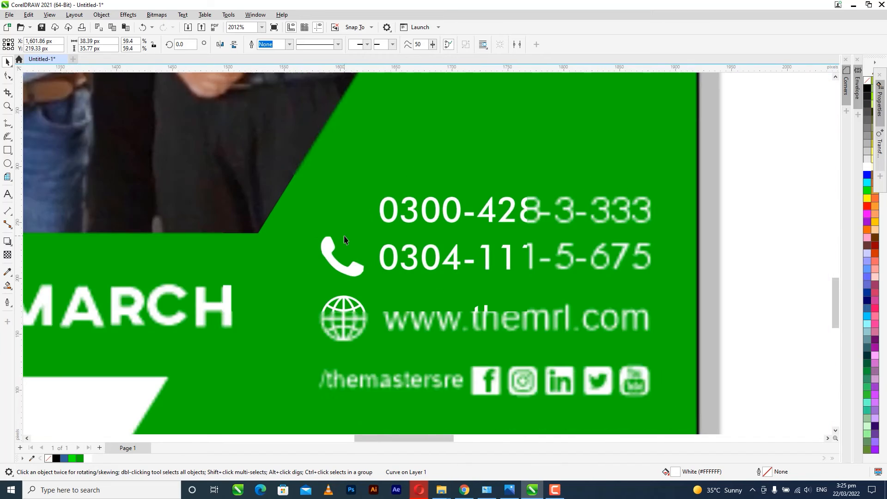
# Raise the first phone number slightly to widen the gap above the second number
pyautogui.scroll(-4, 344, 239)
pyautogui.scroll(3, 485, 214)
pyautogui.click(470, 229)
pyautogui.scroll(3, 470, 229)
pyautogui.moveTo(470, 229); pyautogui.dragTo(474, 213)
pyautogui.scroll(-9, 473, 213)
pyautogui.click(620, 276)
pyautogui.scroll(-1, 620, 276)
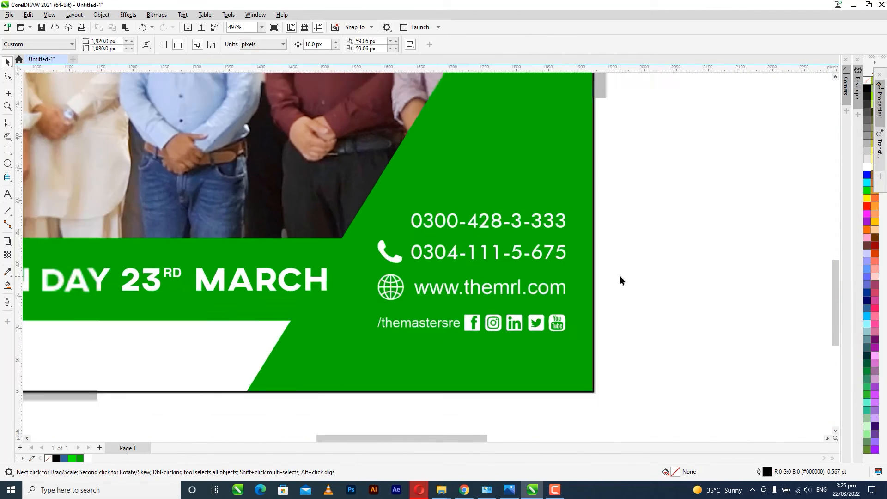
# Switch to Chrome and search Google for "WHATAP LOGO"
pyautogui.scroll(-3, 629, 276)
pyautogui.click(464, 490)
pyautogui.click(398, 199)
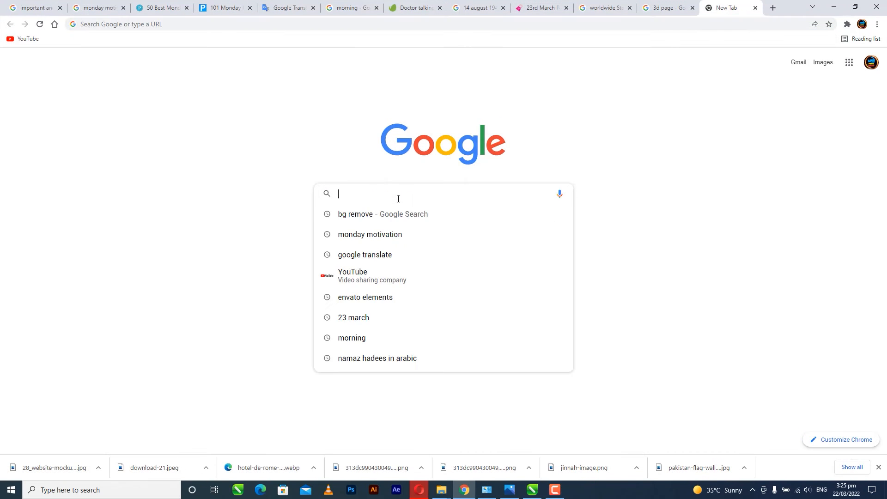
pyautogui.write('WHAT')
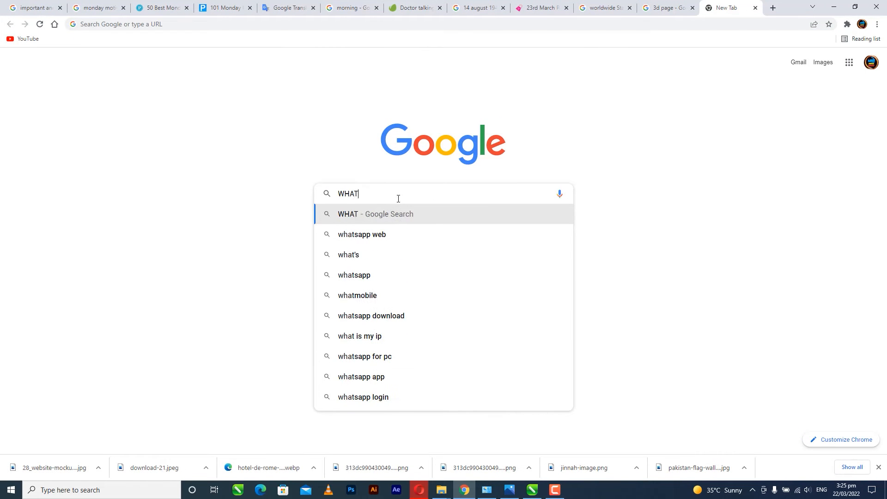
pyautogui.write('AP LOGO')
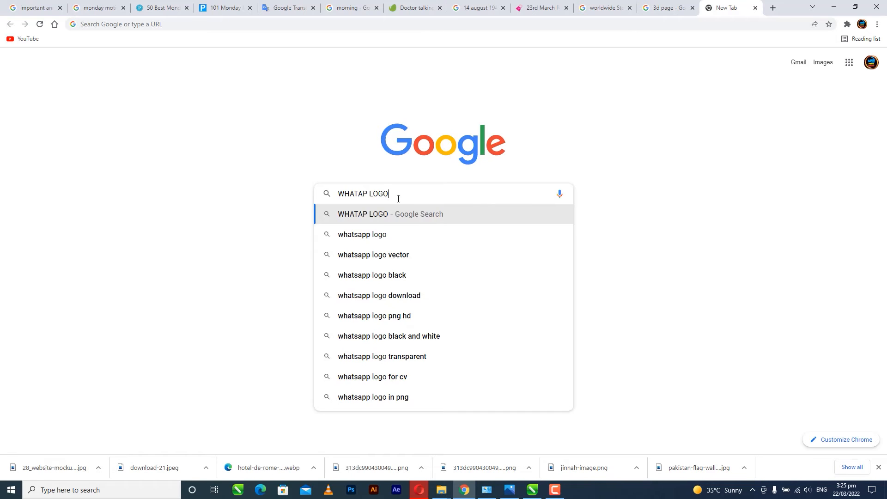
pyautogui.press('Return')
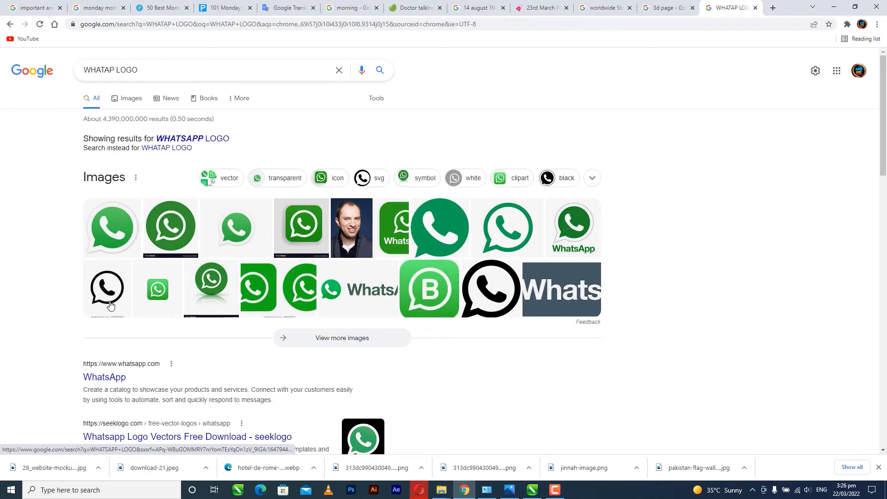
# Open the black seeklogo WhatsApp logo image result and save the picture to the Downloads folder
pyautogui.click(110, 305)
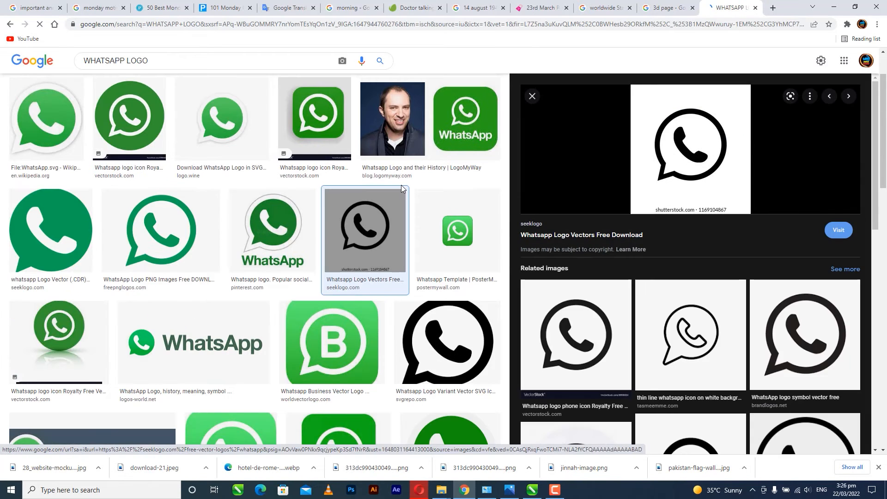
pyautogui.rightClick(677, 112)
pyautogui.click(719, 208)
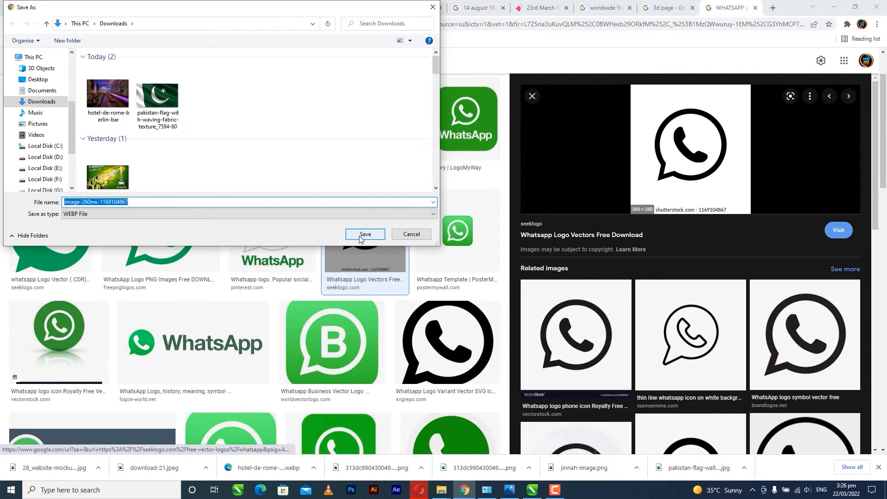
pyautogui.click(364, 234)
# Open the related VectorStock WhatsApp phone icon image and save it to the Downloads folder
pyautogui.click(595, 305)
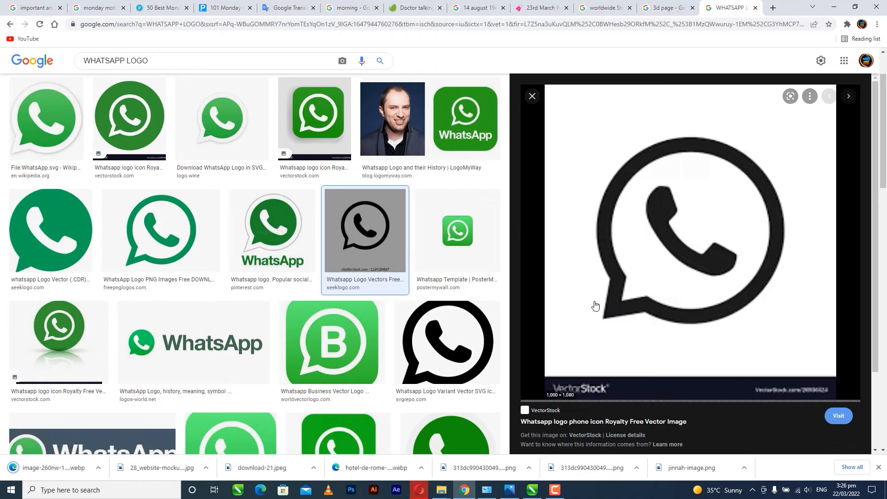
pyautogui.rightClick(649, 135)
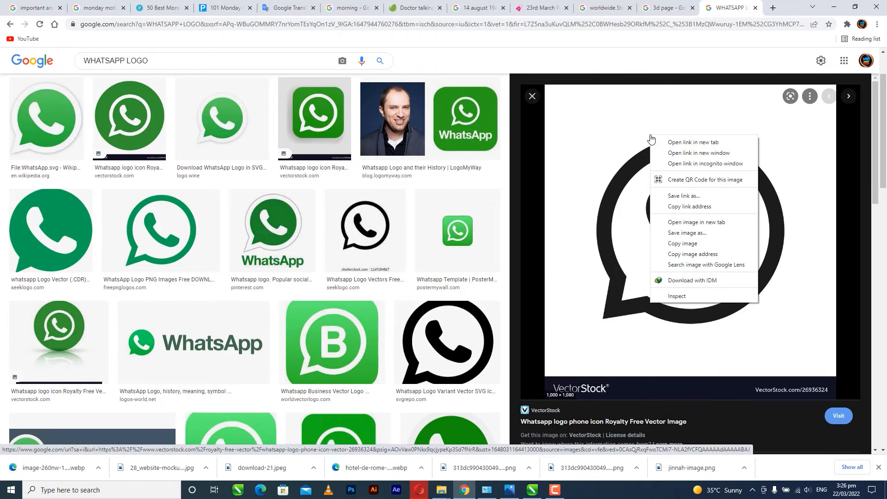
pyautogui.click(692, 233)
pyautogui.click(369, 235)
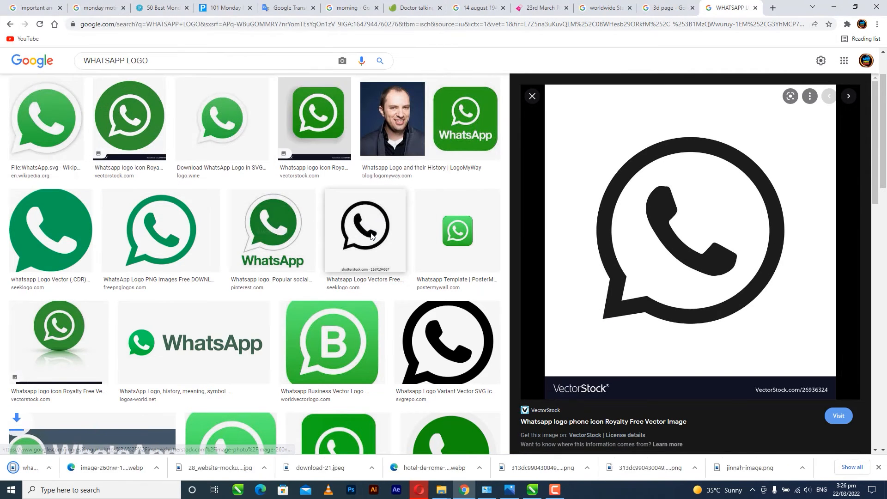
# Bring the VectorStock WhatsApp image from Downloads into CorelDRAW below the page and shrink it to about 249 × 269 px
pyautogui.click(463, 490)
pyautogui.click(441, 490)
pyautogui.click(249, 446)
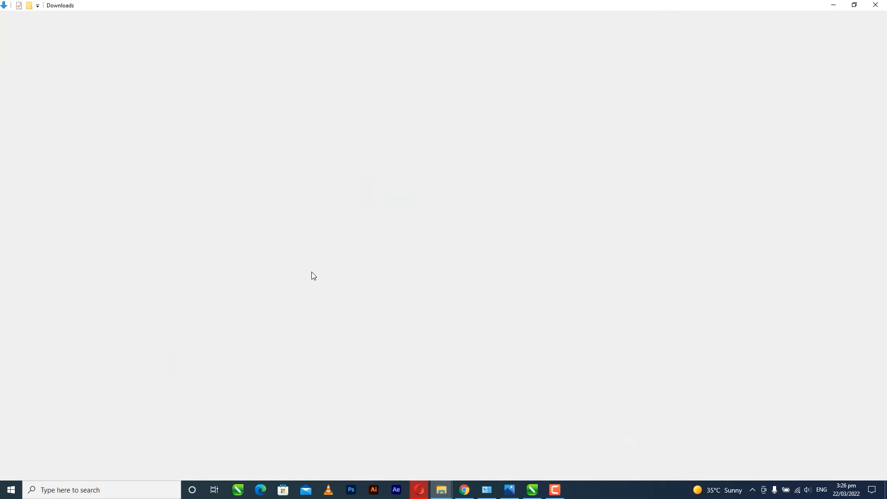
pyautogui.moveTo(411, 217); pyautogui.dragTo(273, 379)
pyautogui.scroll(-4, 370, 237)
pyautogui.moveTo(427, 342)
pyautogui.mouseDown()
pyautogui.moveTo(352, 308)
pyautogui.moveTo(348, 258)
pyautogui.mouseUp()
pyautogui.scroll(5, 348, 242)
# Trace the WhatsApp bitmap with an Outline trace, image type Line art, automatically removing the background color
pyautogui.click(270, 44)
pyautogui.moveTo(277, 77)
pyautogui.click(342, 78)
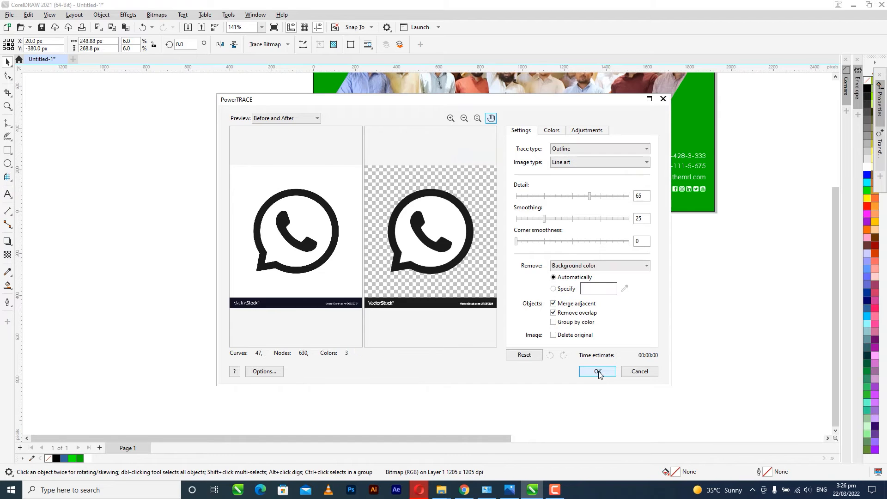
pyautogui.click(598, 371)
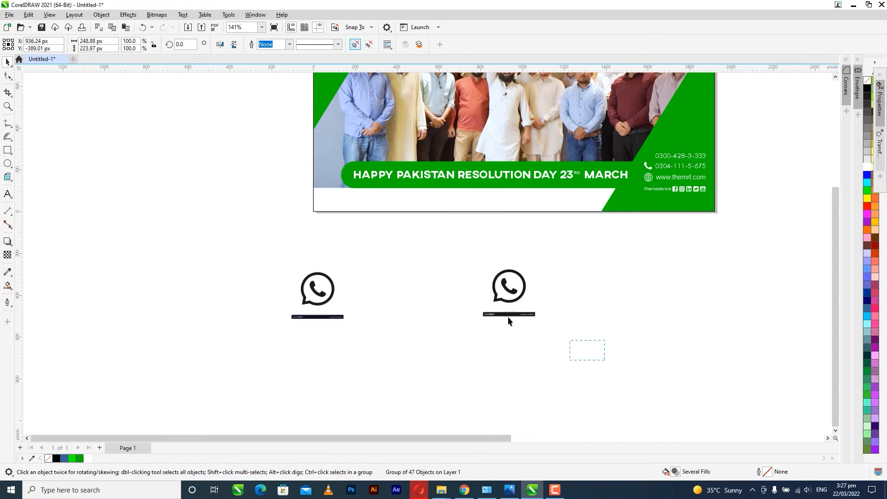
# Ungroup the traced WhatsApp logo and delete its VectorStock caption strip and the original bitmap
pyautogui.hotkey('ctrl', 'u')
pyautogui.moveTo(604, 360); pyautogui.dragTo(457, 305)
pyautogui.press('Delete')
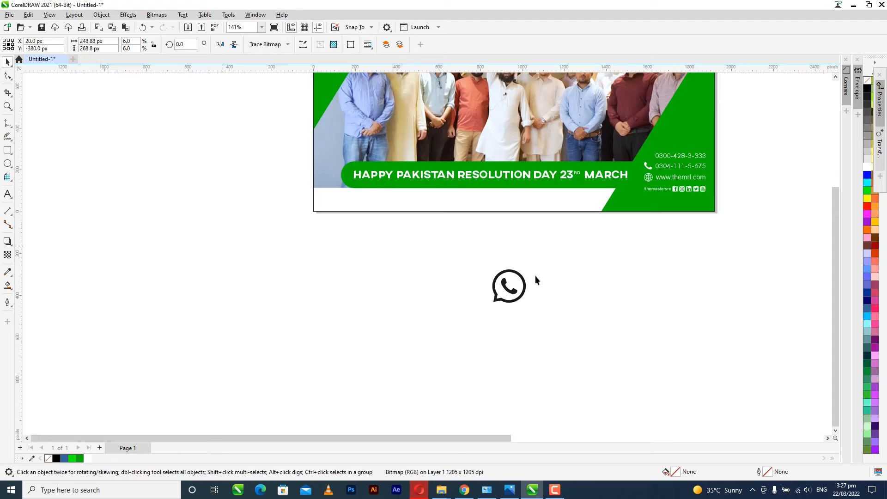
# Take the white disc out of the traced WhatsApp logo, fill the remaining pieces white and combine them into one curve
pyautogui.scroll(3, 536, 277)
pyautogui.click(472, 291)
pyautogui.click(542, 292)
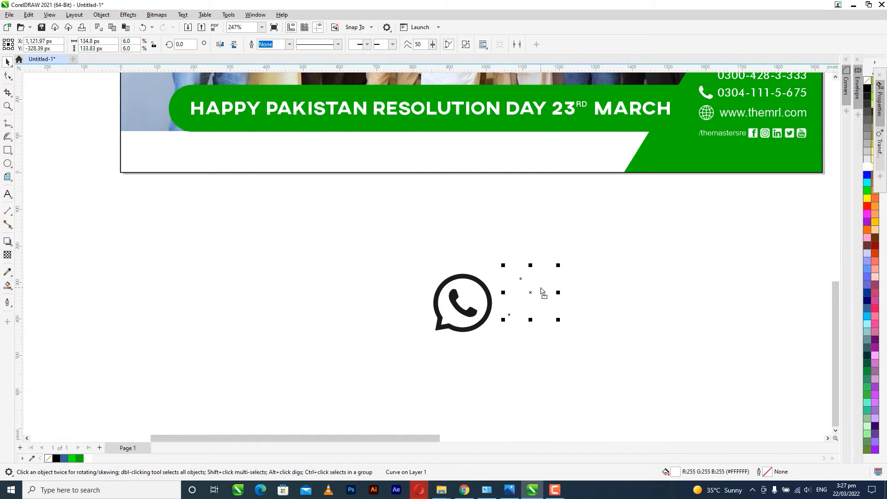
pyautogui.moveTo(501, 366); pyautogui.dragTo(503, 368)
pyautogui.click(88, 457)
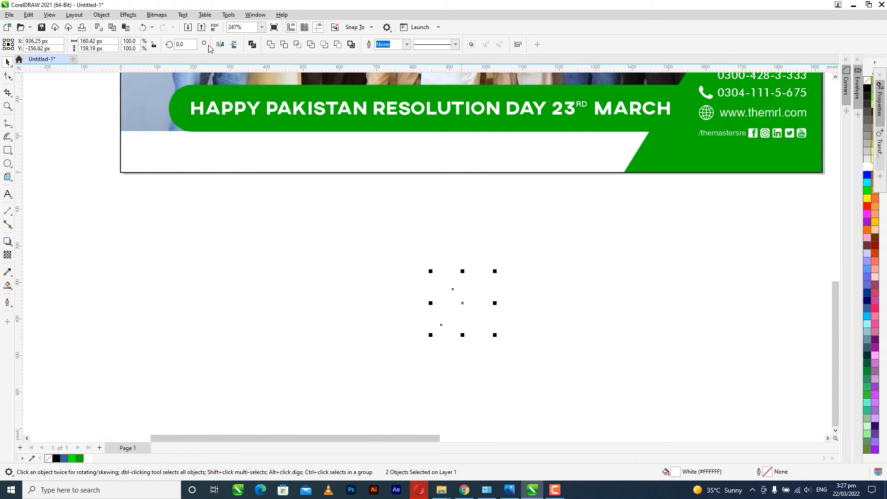
pyautogui.scroll(-1, 234, 326)
pyautogui.hotkey('ctrl', 'l')
# Move the white WhatsApp logo beside the first phone number and scale it to about 36 × 36 px
pyautogui.moveTo(382, 334); pyautogui.dragTo(581, 141)
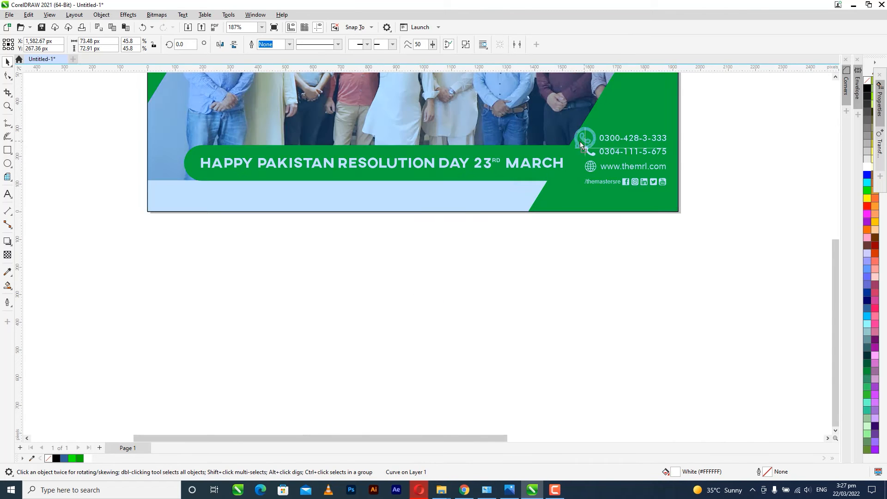
pyautogui.scroll(3, 614, 121)
pyautogui.scroll(3, 575, 151)
pyautogui.moveTo(552, 250); pyautogui.dragTo(504, 240)
pyautogui.scroll(2, 536, 159)
pyautogui.moveTo(453, 151); pyautogui.dragTo(517, 135)
pyautogui.moveTo(499, 168); pyautogui.dragTo(493, 180)
pyautogui.moveTo(541, 229); pyautogui.dragTo(565, 250)
pyautogui.scroll(-5, 433, 170)
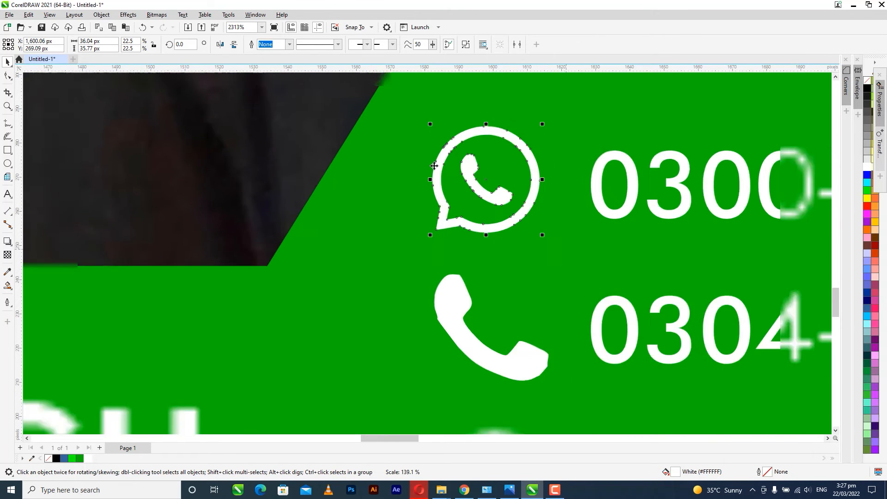
# Scale the phone icon beside the second number down to about 34 × 32 px
pyautogui.click(475, 279)
pyautogui.scroll(3, 476, 280)
pyautogui.moveTo(516, 297); pyautogui.dragTo(511, 296)
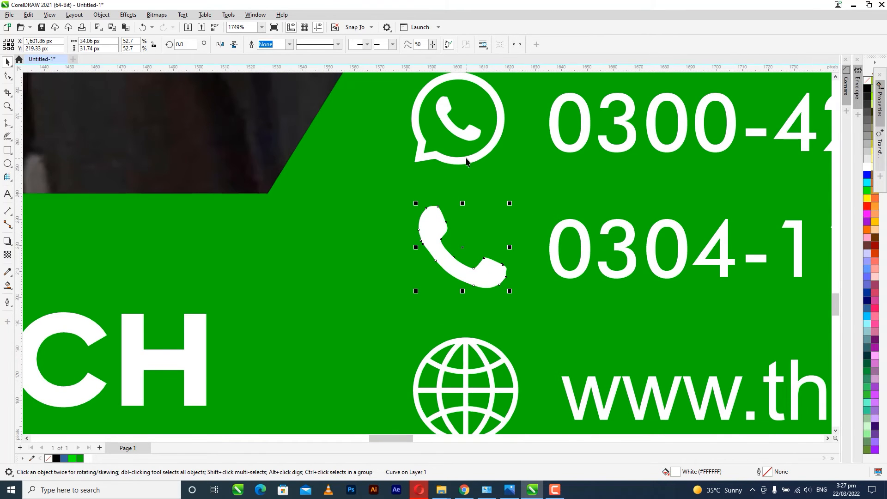
pyautogui.scroll(-5, 429, 196)
# Reposition the WhatsApp logo above the phone icon and scale it down to about 34 × 34 px
pyautogui.click(445, 138)
pyautogui.scroll(5, 446, 138)
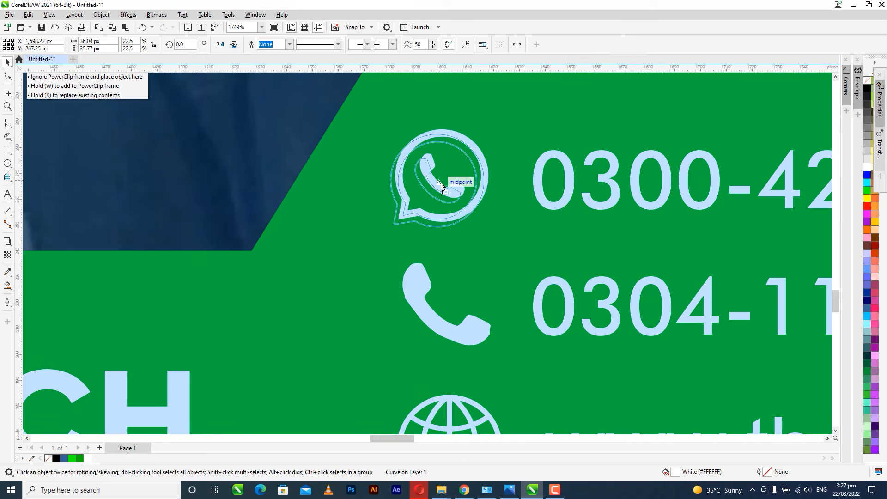
pyautogui.scroll(1, 459, 184)
pyautogui.moveTo(496, 238); pyautogui.dragTo(491, 241)
pyautogui.scroll(-6, 491, 241)
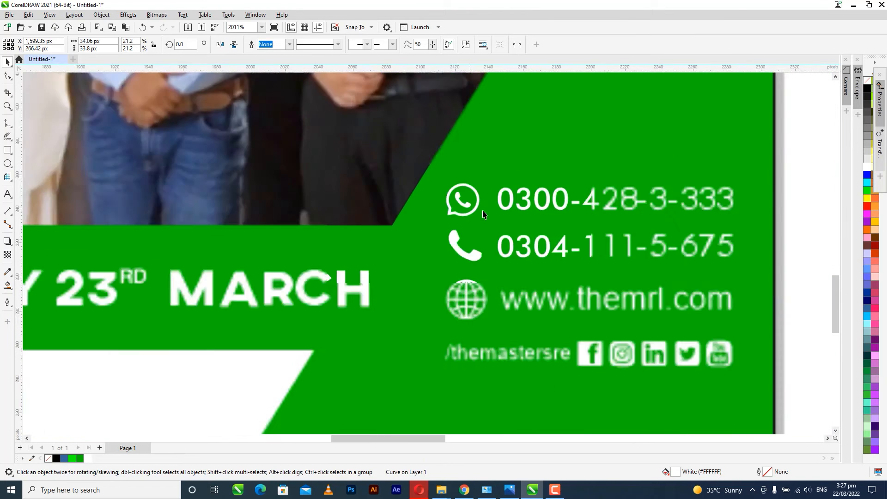
# Undo the accidental move of the PowerClip frame
pyautogui.click(732, 204)
pyautogui.scroll(1, 448, 200)
pyautogui.hotkey('ctrl', 'z')
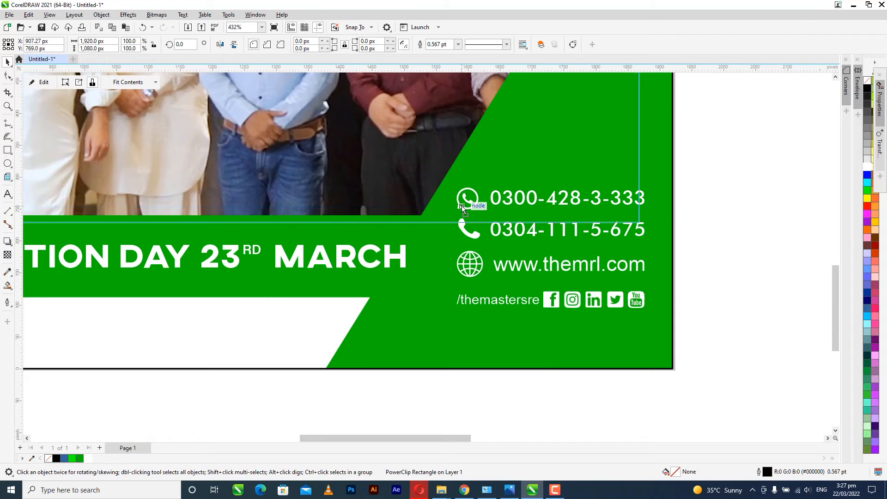
# Remove the black outline from the page-sized PowerClip frame
pyautogui.moveTo(495, 404); pyautogui.dragTo(437, 169)
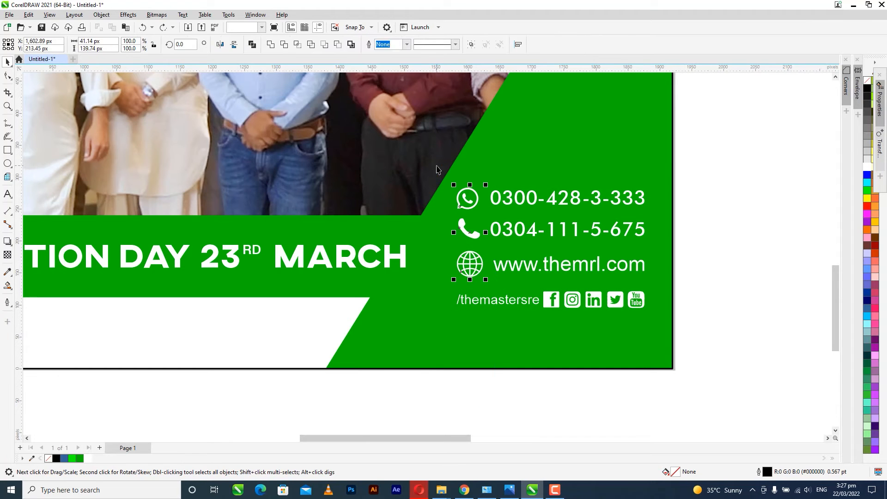
pyautogui.press('Escape')
pyautogui.scroll(-5, 605, 264)
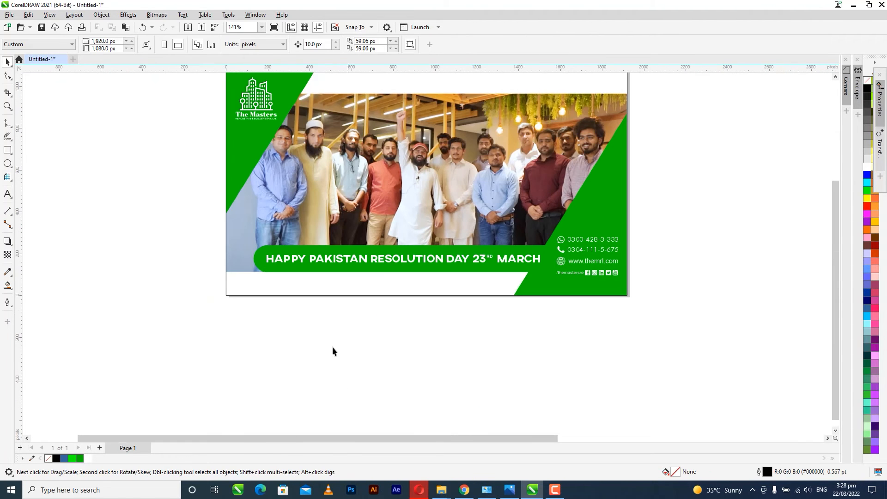
pyautogui.click(266, 290)
pyautogui.click(649, 342)
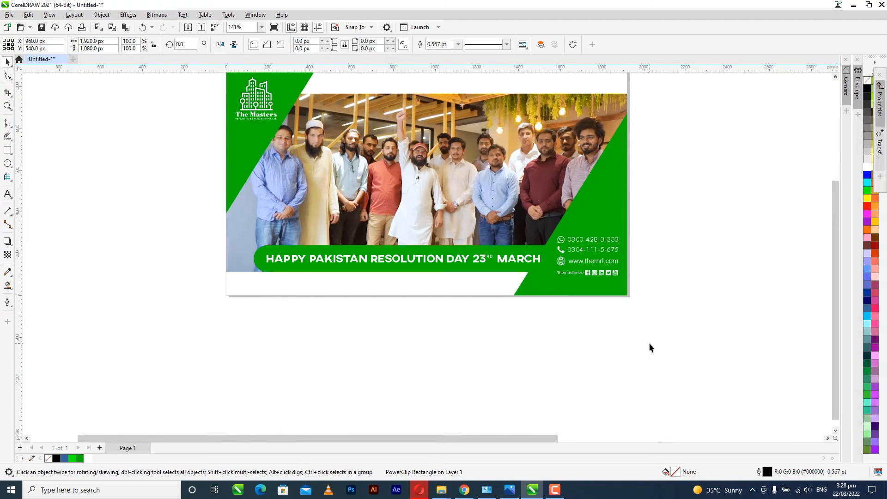
# Save the drawing as a CDR file named "22 3 2022 3" in the 22 3 2022 folder
pyautogui.hotkey('ctrl', 's')
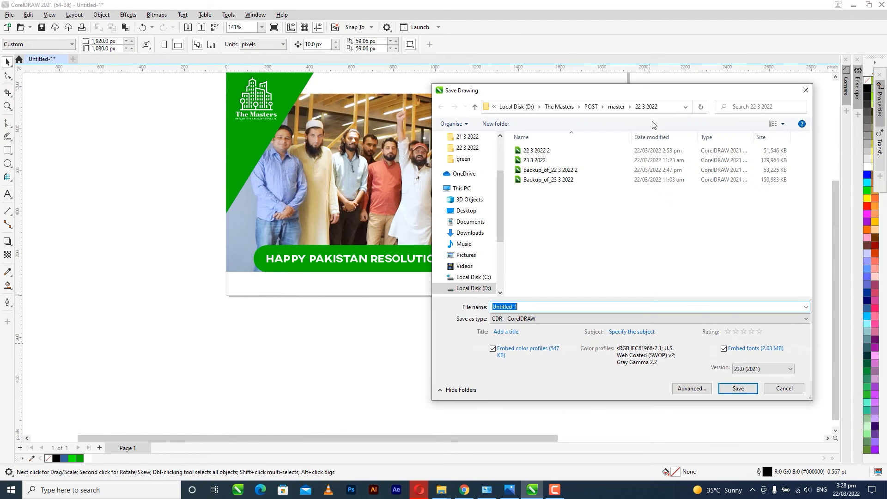
pyautogui.click(531, 160)
pyautogui.click(550, 153)
pyautogui.doubleClick(539, 310)
pyautogui.write('3 2022 3')
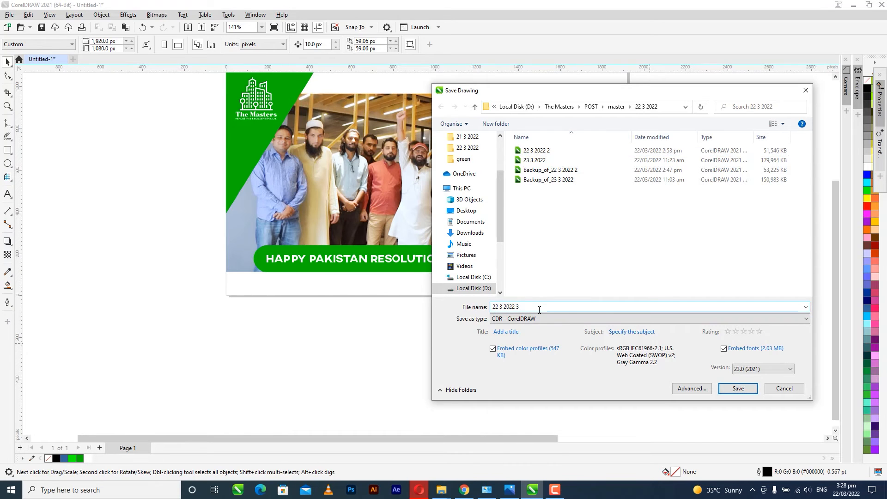
pyautogui.press('Return')
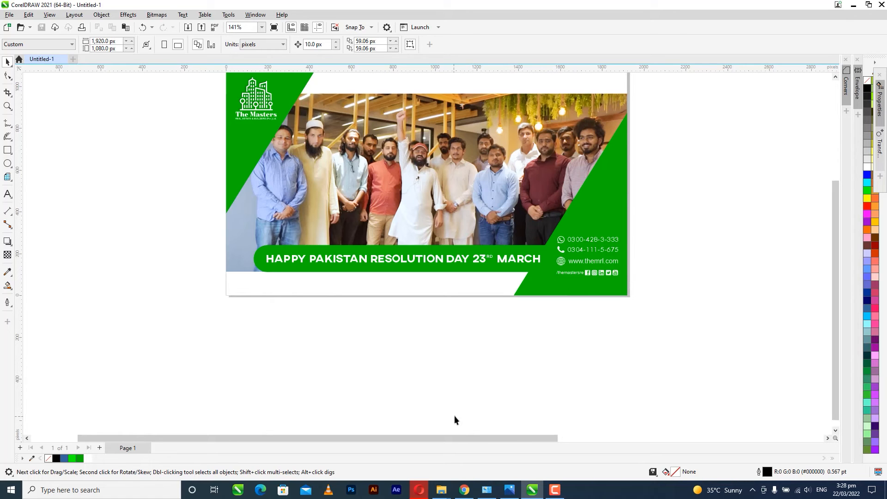
# Add the text line "SO, BE FAITHFUL AND DEVOTE YOURSELF FOR YOUR COUNTRY-PAKISTAN" below the page
pyautogui.press('F8')
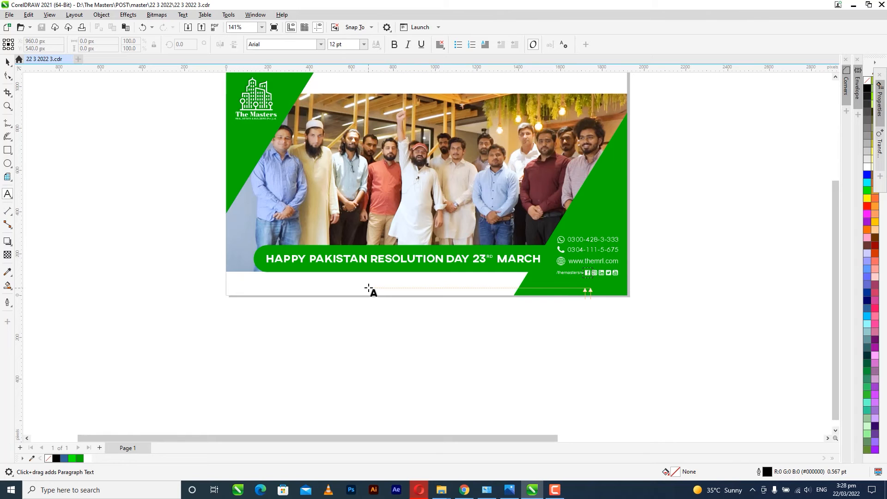
pyautogui.scroll(2, 278, 330)
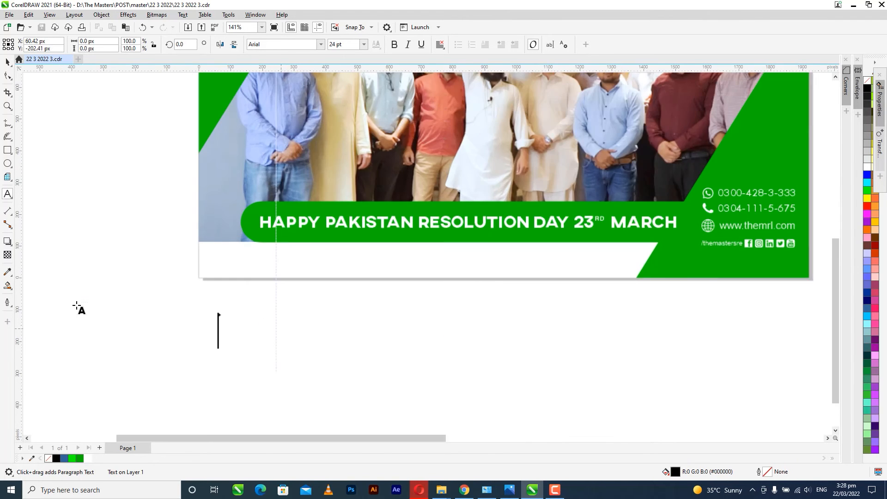
pyautogui.scroll(-1, 265, 323)
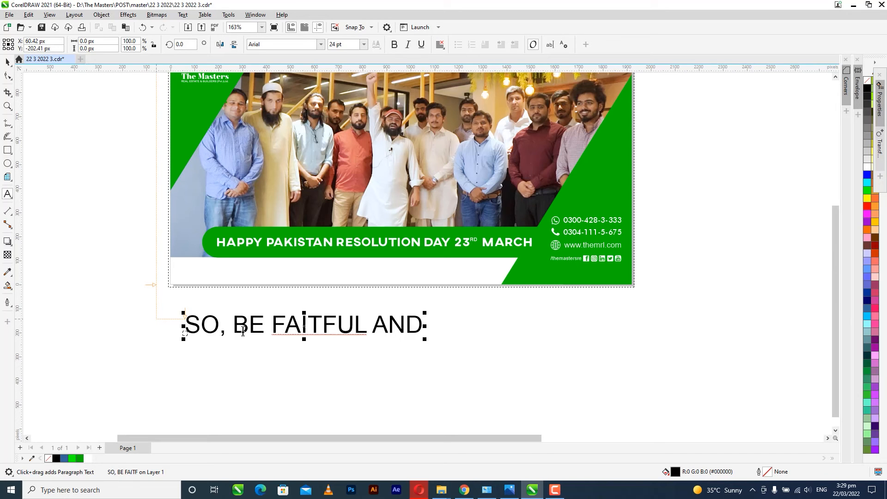
pyautogui.write('H')
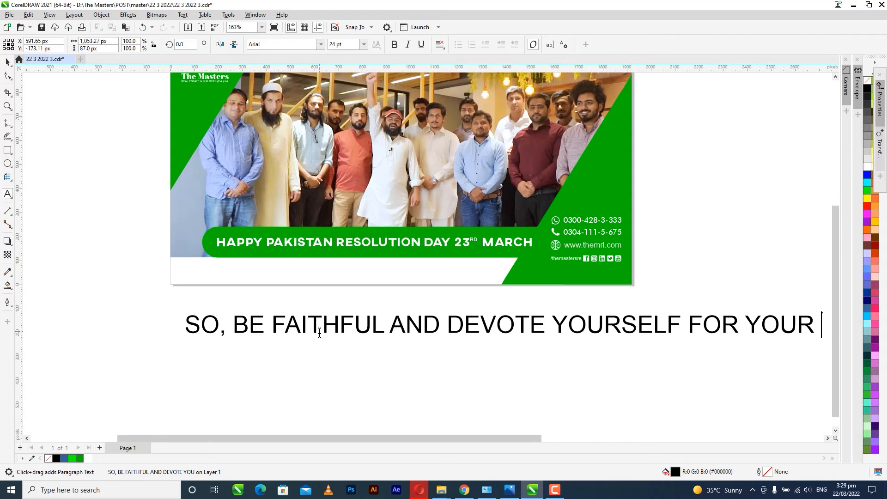
pyautogui.write('COU')
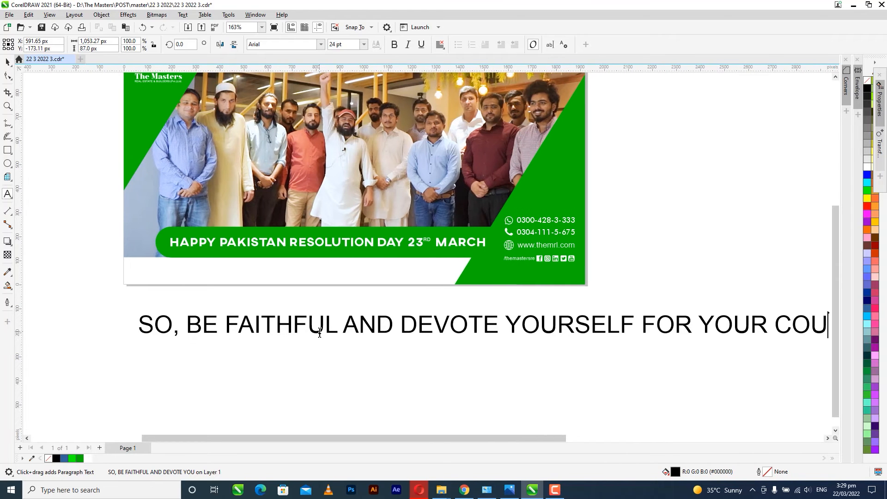
pyautogui.write('NTRY-PAKISTAN')
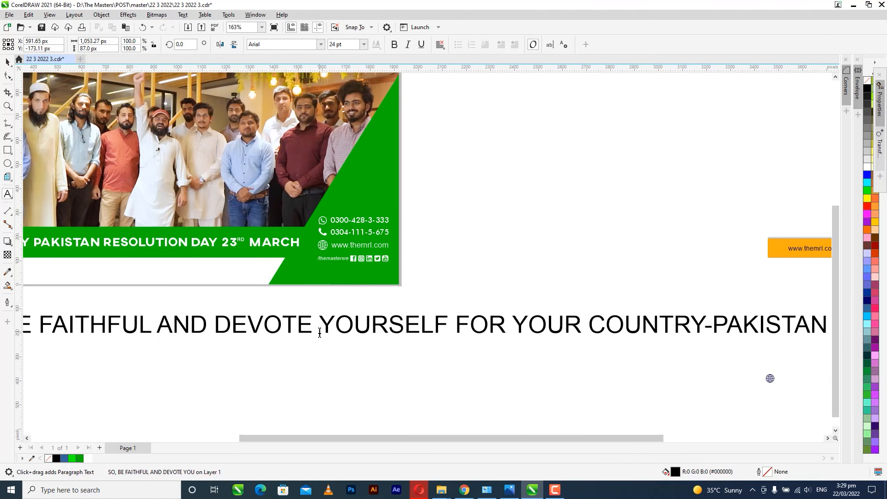
# Change the slogan's font to Bebas Kai
pyautogui.scroll(-2, 319, 333)
pyautogui.click(8, 63)
pyautogui.click(320, 44)
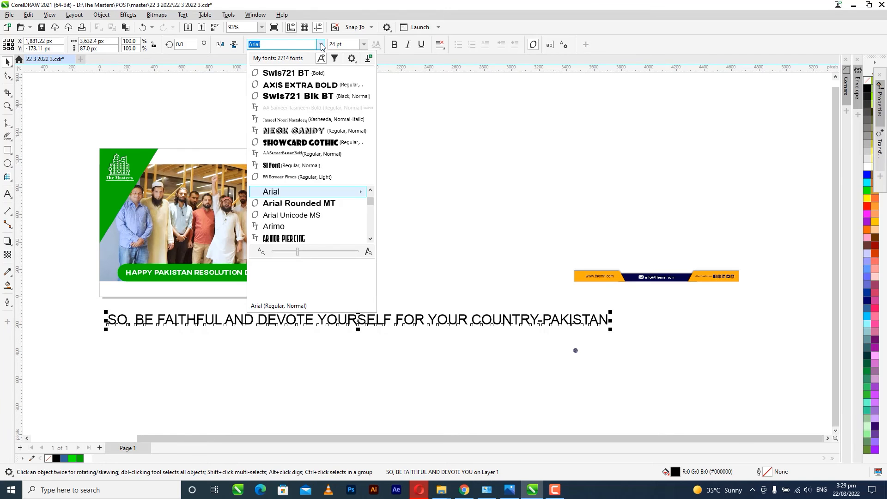
pyautogui.write('BEB')
pyautogui.click(295, 202)
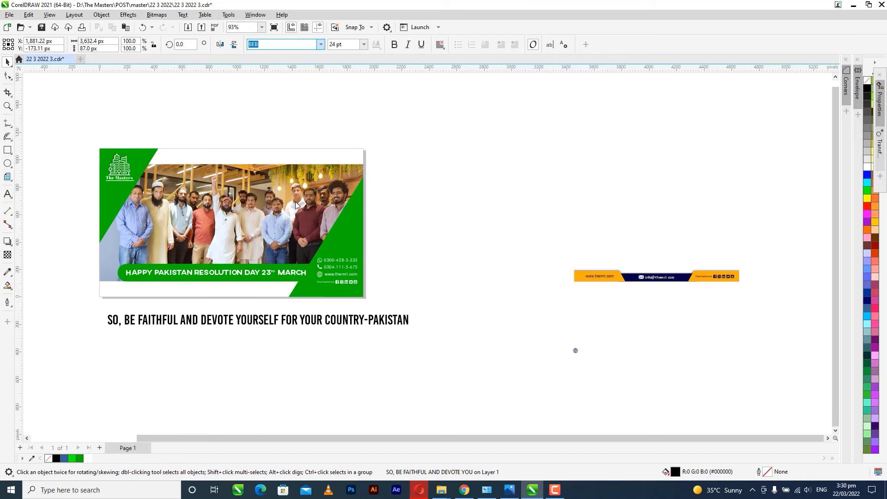
# Scale the slogan to about 1,309 × 49 px and place it in the white strip below the headline banner
pyautogui.moveTo(336, 344); pyautogui.dragTo(289, 348)
pyautogui.scroll(2, 99, 277)
pyautogui.moveTo(342, 368); pyautogui.dragTo(387, 319)
pyautogui.scroll(2, 424, 344)
pyautogui.scroll(3, 367, 314)
pyautogui.scroll(-3, 387, 320)
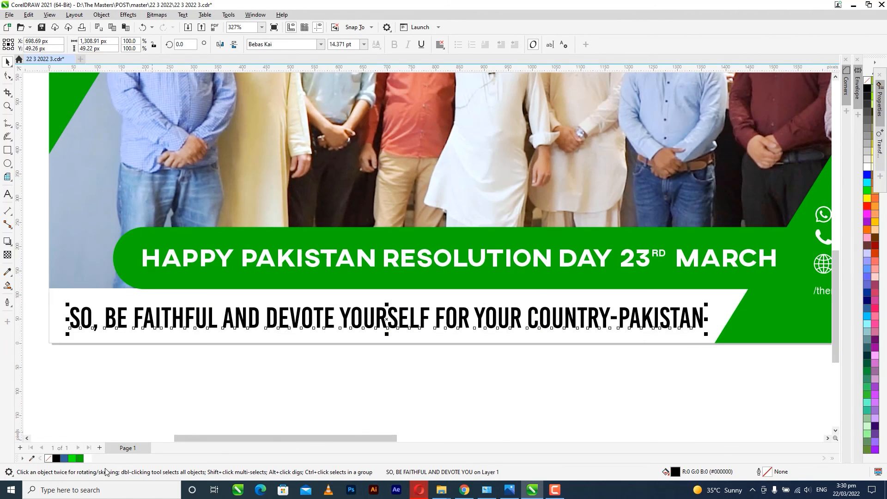
# Fill the slogan with dark green R5 G122 B5 (#057A05)
pyautogui.click(80, 458)
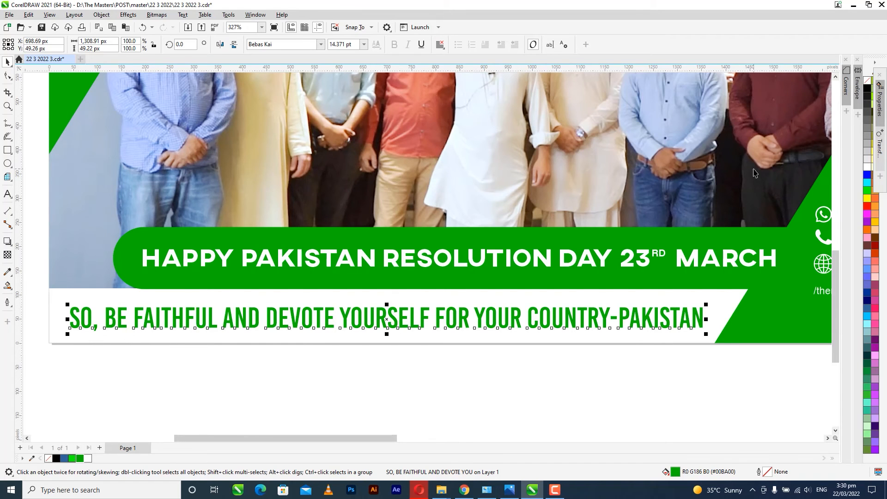
pyautogui.hotkey('shift', 'F11')
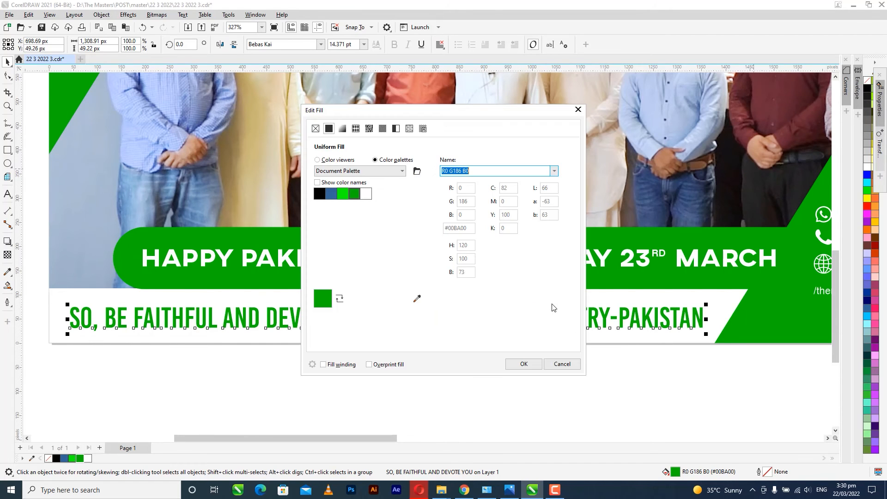
pyautogui.click(407, 237)
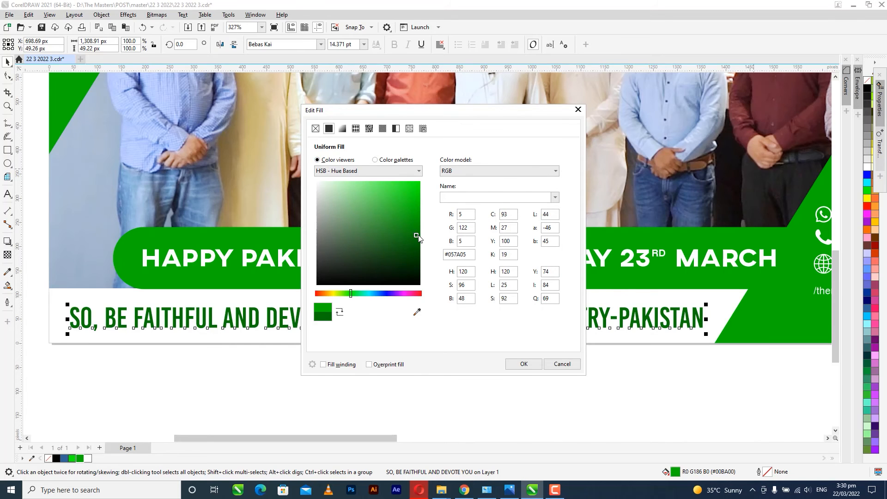
pyautogui.click(523, 364)
# Recolor the headline banner and both green corner shapes inside the PowerClip with the slogan's dark green, R5 G122 B5
pyautogui.scroll(-2, 308, 289)
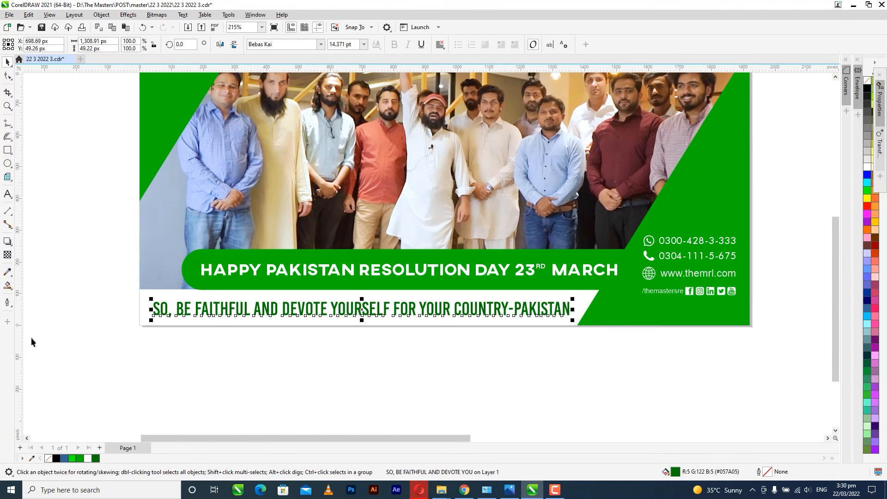
pyautogui.click(206, 285)
pyautogui.click(96, 458)
pyautogui.doubleClick(645, 320)
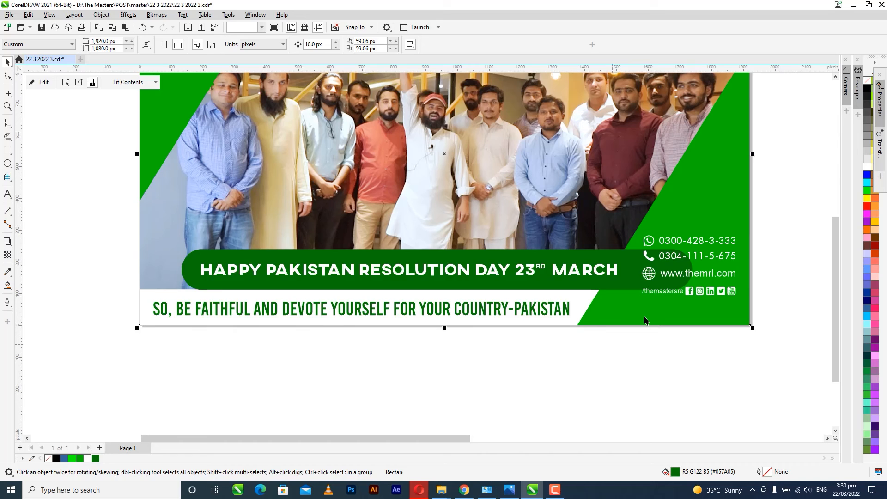
pyautogui.click(95, 458)
pyautogui.click(164, 147)
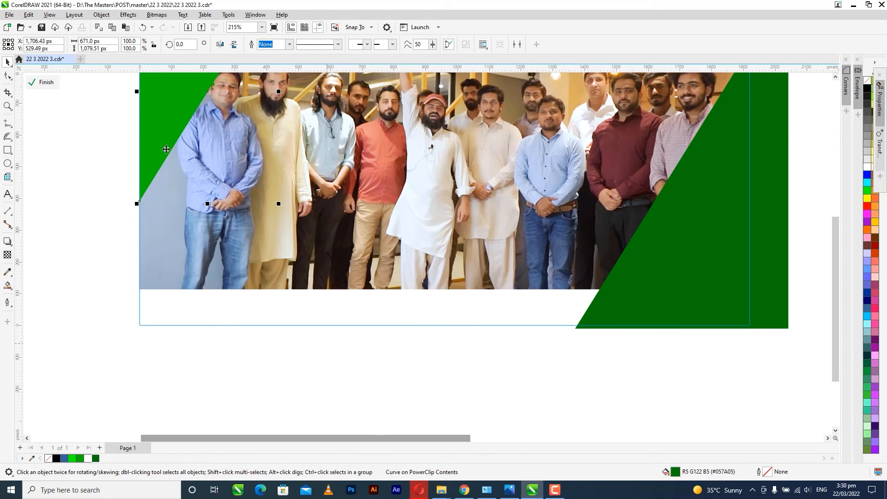
pyautogui.click(96, 458)
pyautogui.scroll(-2, 254, 312)
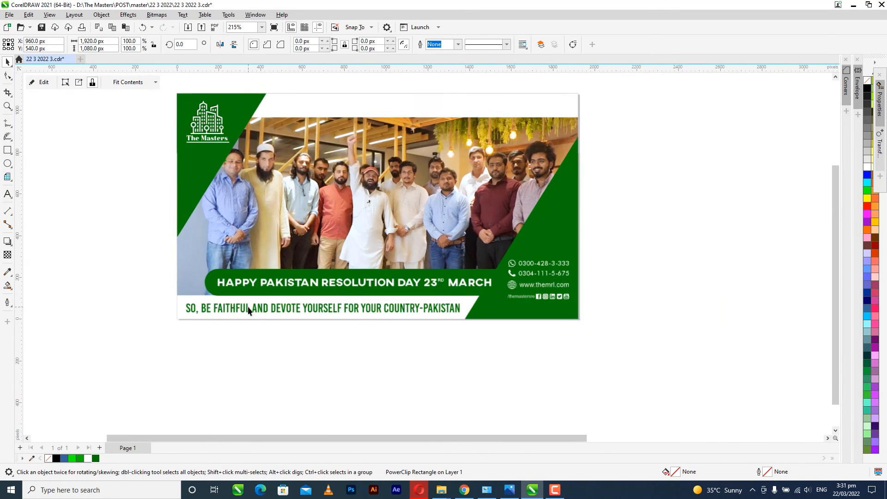
pyautogui.click(273, 389)
# Try the slogan in the white strip above the photo
pyautogui.scroll(-1, 122, 317)
pyautogui.scroll(2, 292, 247)
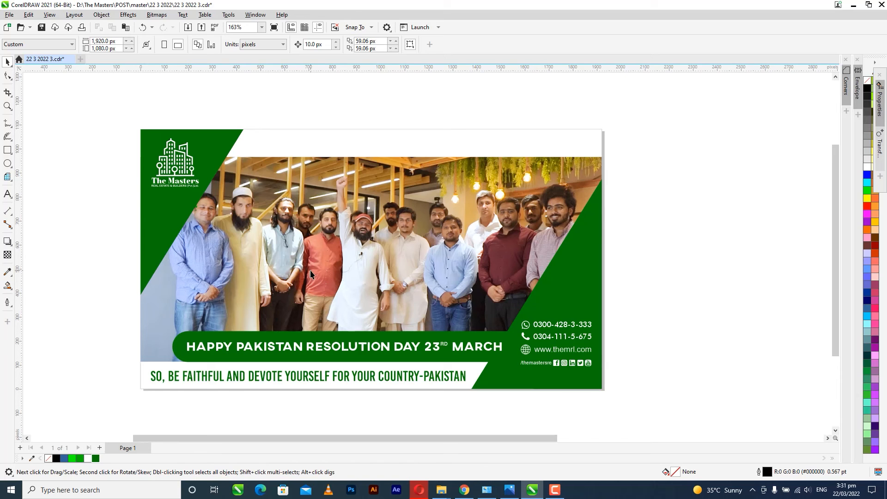
pyautogui.click(307, 376)
pyautogui.moveTo(308, 377); pyautogui.dragTo(425, 143)
pyautogui.click(413, 101)
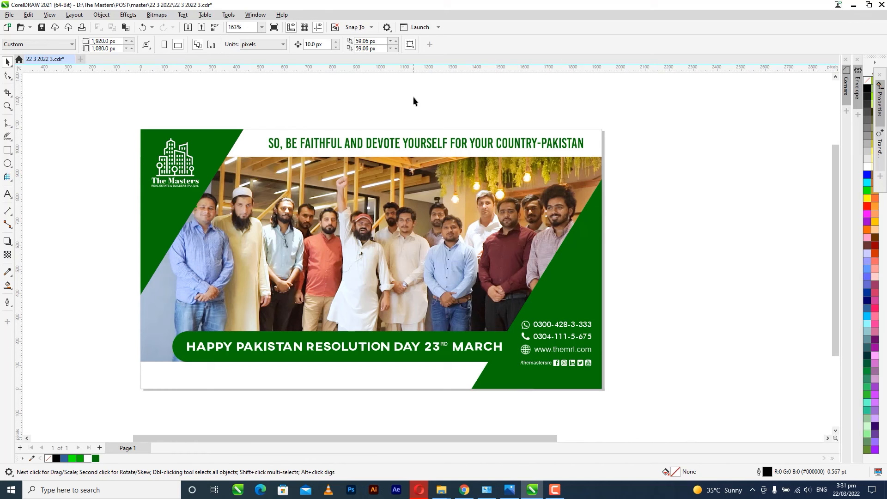
# Delete the leftover orange and navy contact banner and the stray globe icon beside the page
pyautogui.scroll(-2, 323, 152)
pyautogui.scroll(-1, 494, 288)
pyautogui.moveTo(464, 162); pyautogui.dragTo(597, 306)
pyautogui.press('Delete')
# Delete the leftover curve below the page and undo that deletion
pyautogui.press('F4')
pyautogui.scroll(-1, 292, 312)
pyautogui.moveTo(142, 325); pyautogui.dragTo(599, 422)
pyautogui.press('Delete')
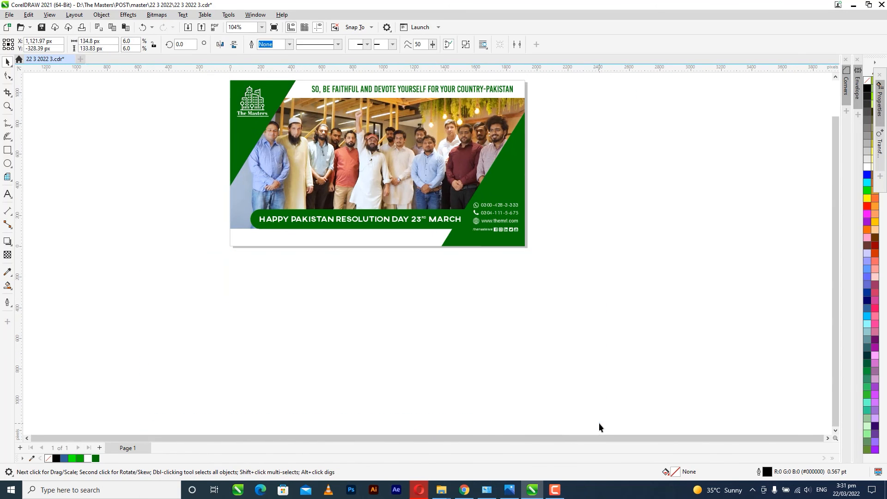
pyautogui.press('F4')
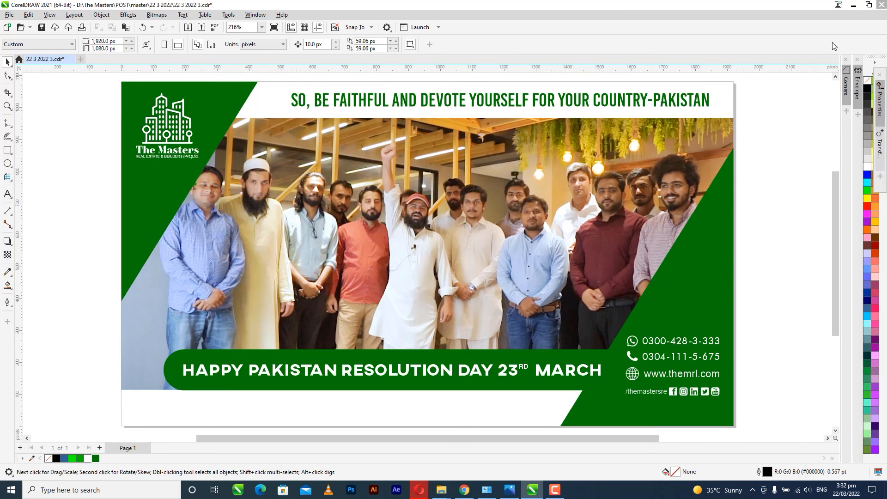
pyautogui.hotkey('ctrl', 'z')
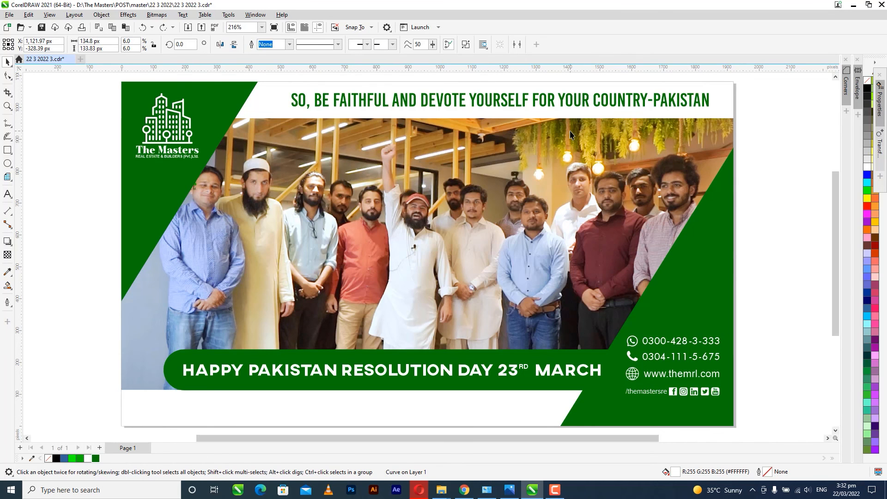
# Move the slogan back into the white strip below the headline banner and nudge it slightly up
pyautogui.click(521, 109)
pyautogui.moveTo(496, 112); pyautogui.dragTo(352, 405)
pyautogui.scroll(3, 353, 415)
pyautogui.scroll(-4, 443, 353)
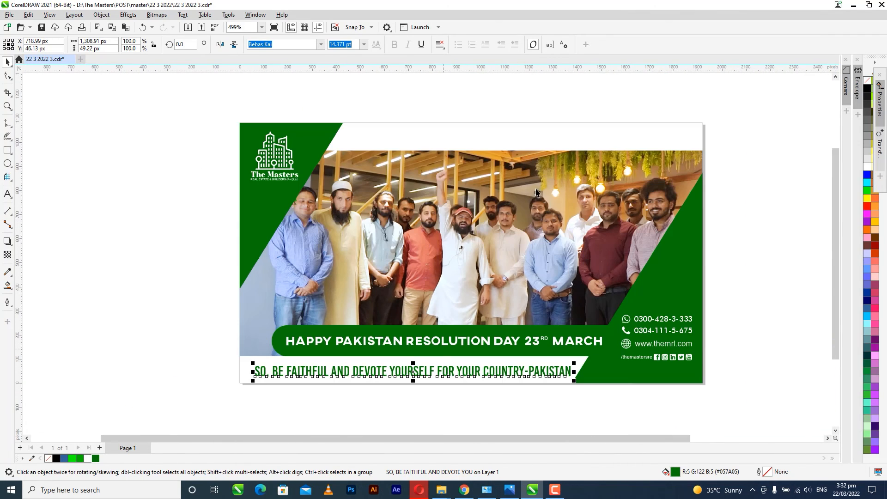
pyautogui.scroll(2, 389, 415)
pyautogui.press('Up')
pyautogui.scroll(-1, 339, 369)
pyautogui.click(86, 300)
pyautogui.scroll(-2, 214, 355)
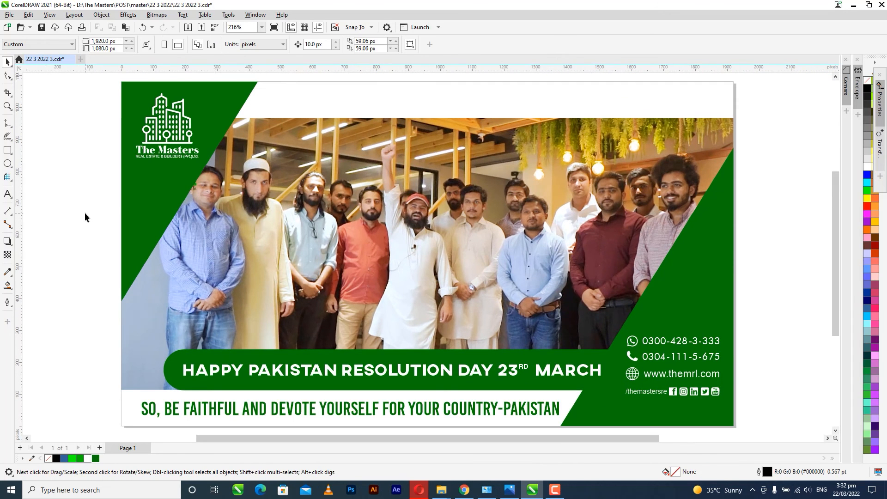
# Move the whole contact details block down within the green corner shape and save the drawing
pyautogui.scroll(-1, 78, 199)
pyautogui.scroll(3, 596, 381)
pyautogui.moveTo(630, 376); pyautogui.dragTo(397, 238)
pyautogui.press('Down')
pyautogui.press('Down')
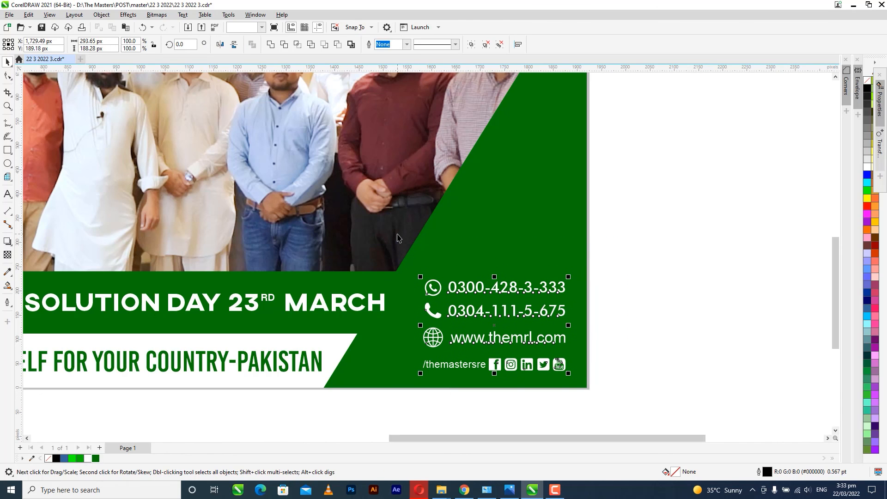
pyautogui.click(650, 277)
pyautogui.scroll(-4, 650, 291)
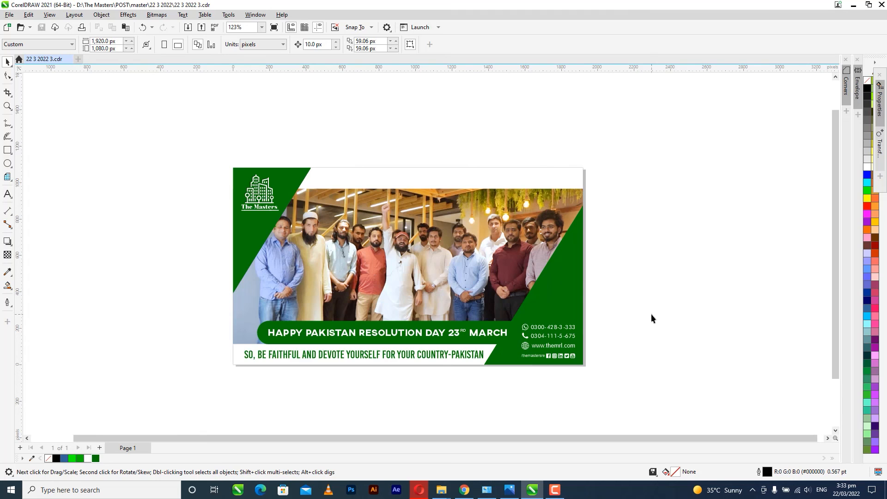
pyautogui.scroll(-1, 650, 314)
pyautogui.press('F4')
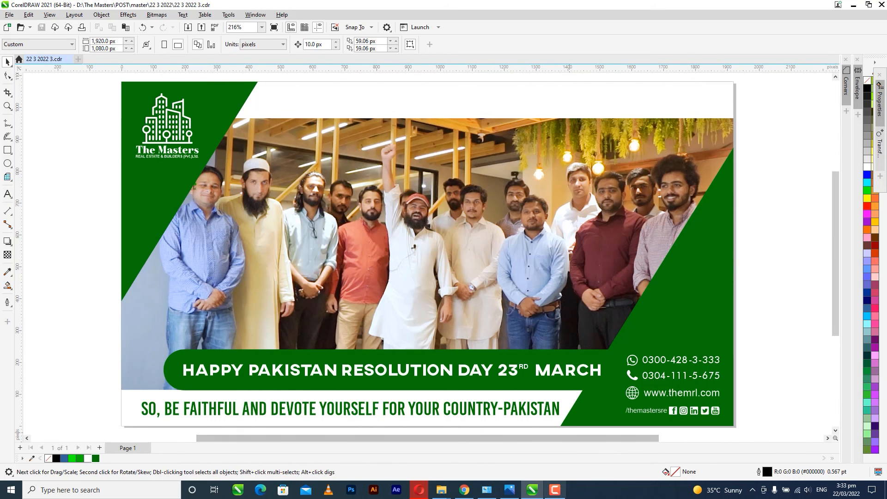
pyautogui.click(554, 489)
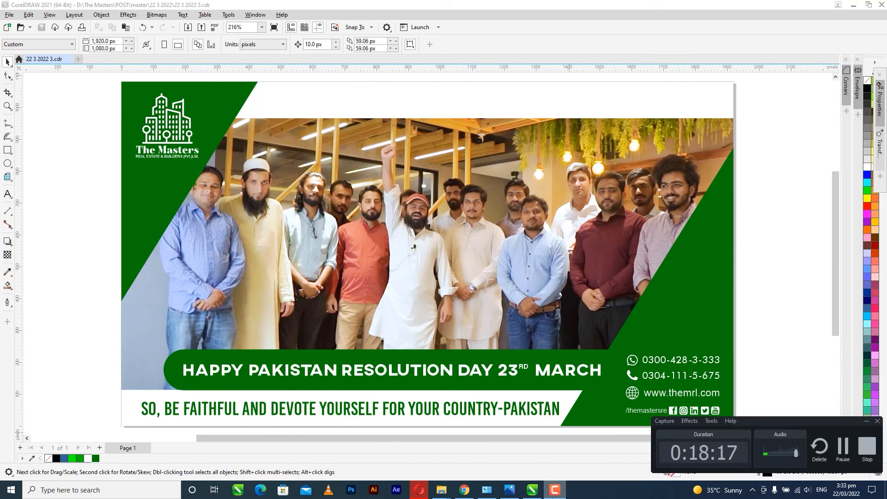